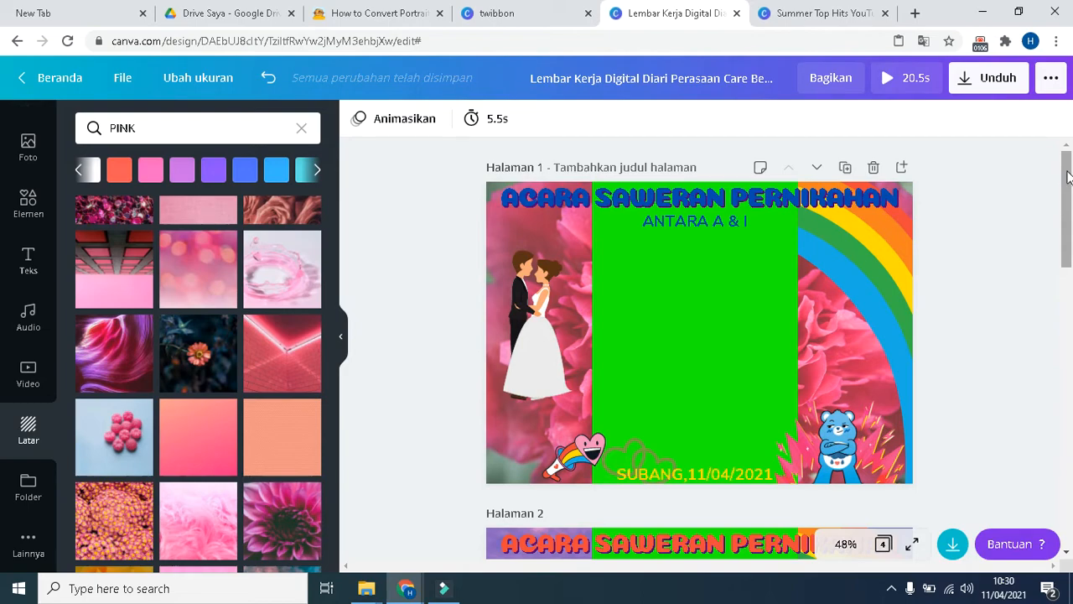
left_click_drag(1065, 203, 1071, 134)
left_click_drag(1067, 194, 1062, 135)
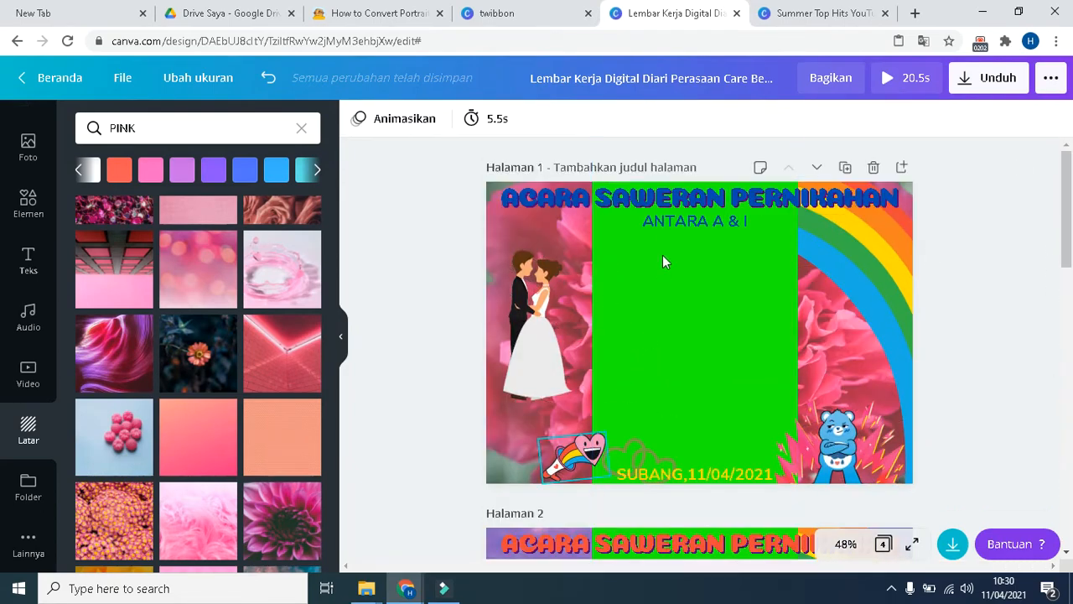
left_click(638, 279)
left_click_drag(1071, 226, 1062, 156)
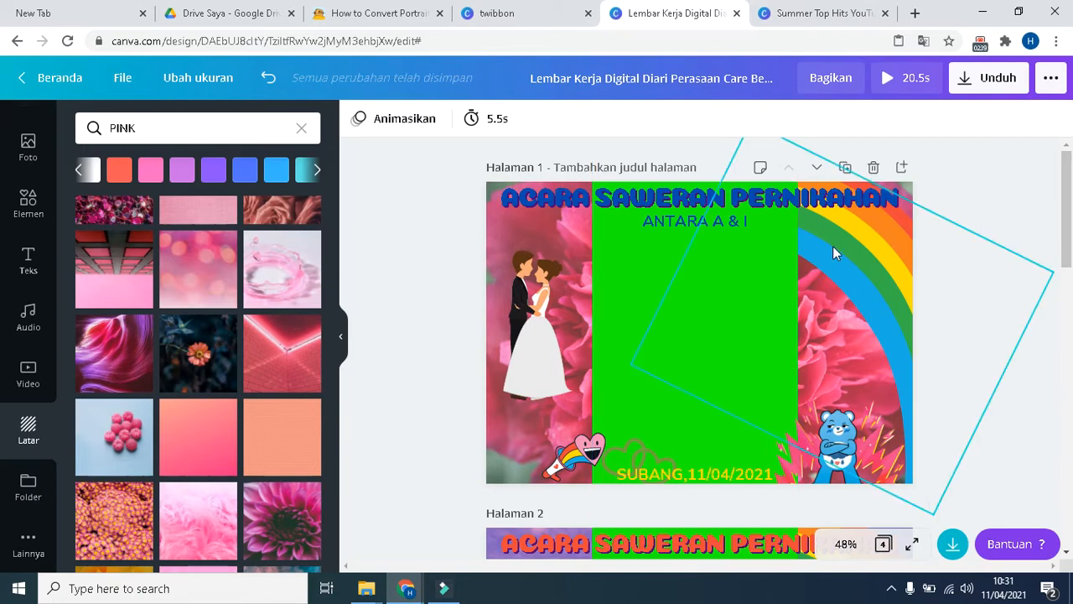
Step: Examine the title, names text, wedding couple, bear, date text, heart sticker and green panel on page 1
left_click(519, 201)
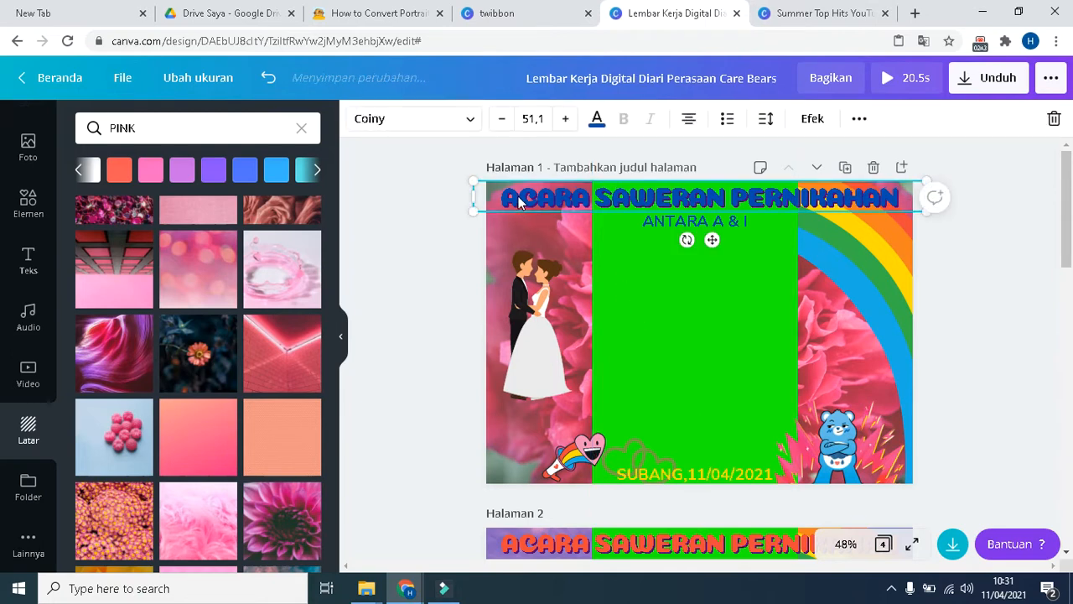
left_click(656, 223)
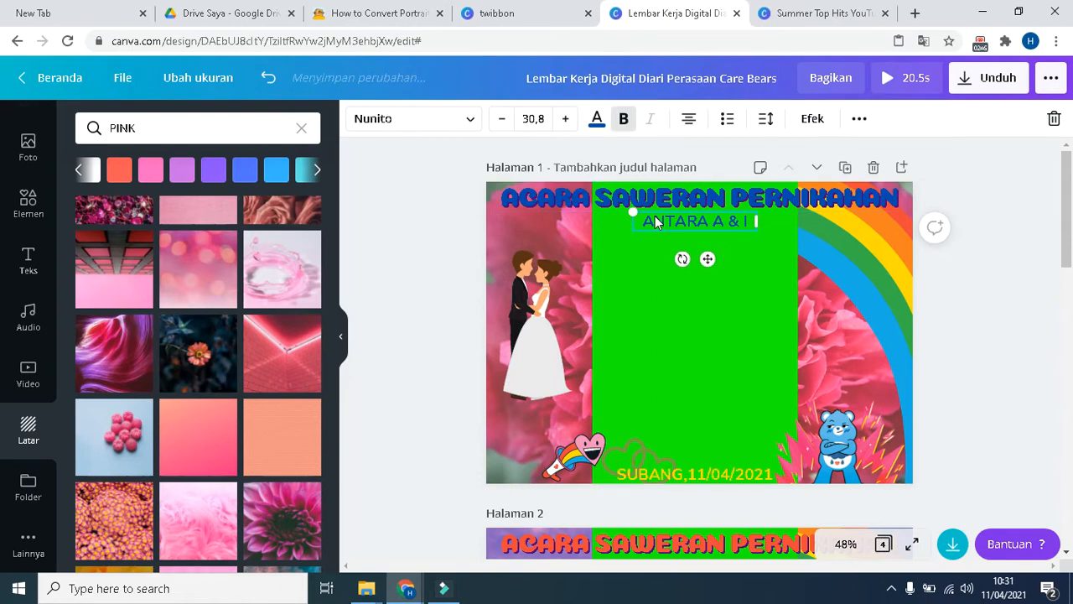
left_click(525, 341)
left_click(828, 434)
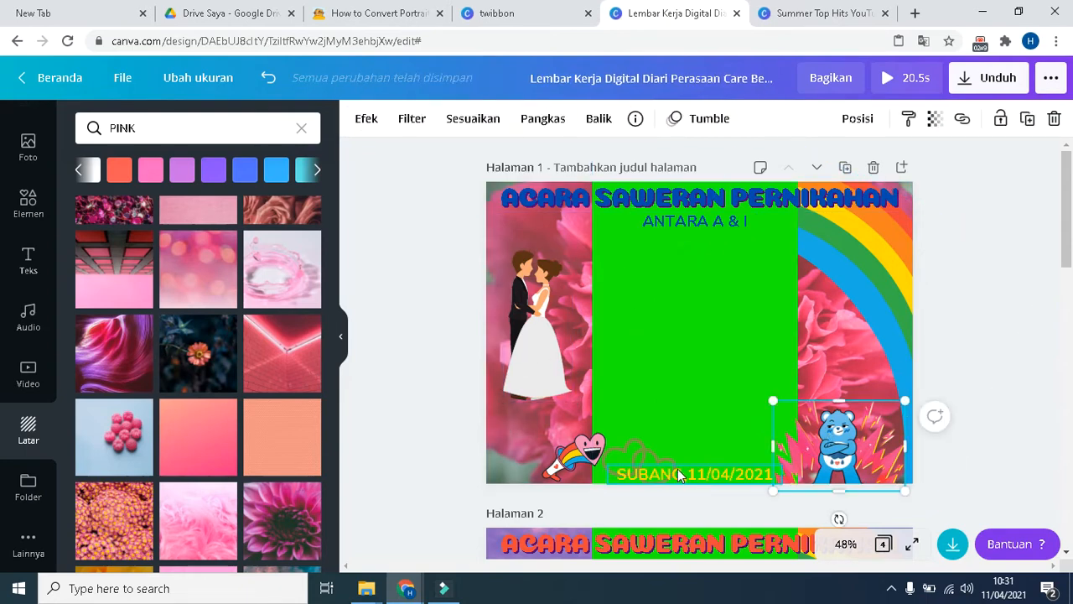
left_click(648, 476)
left_click(574, 458)
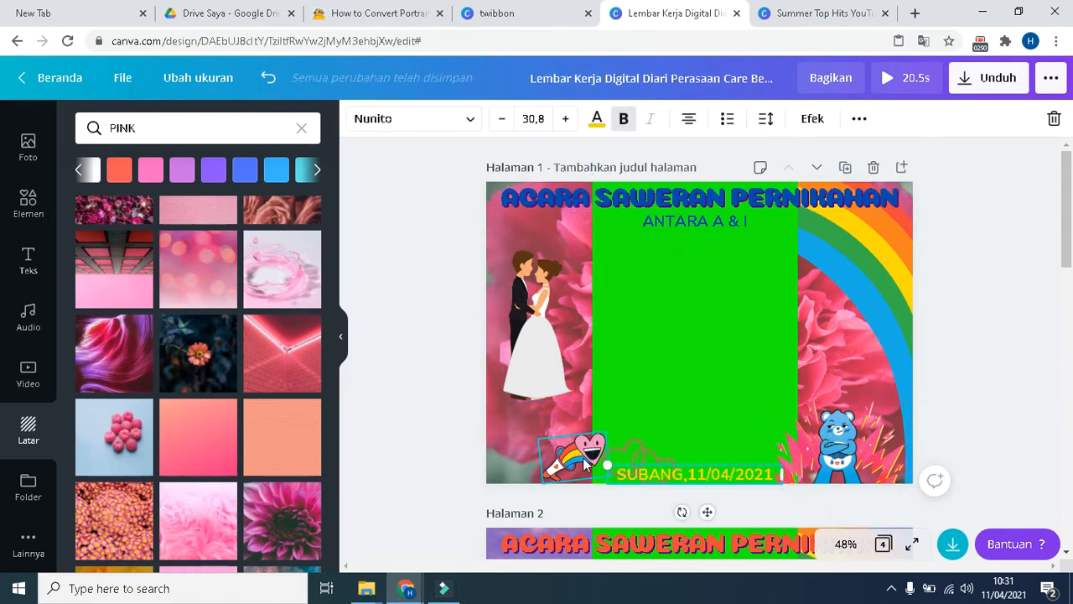
left_click(693, 295)
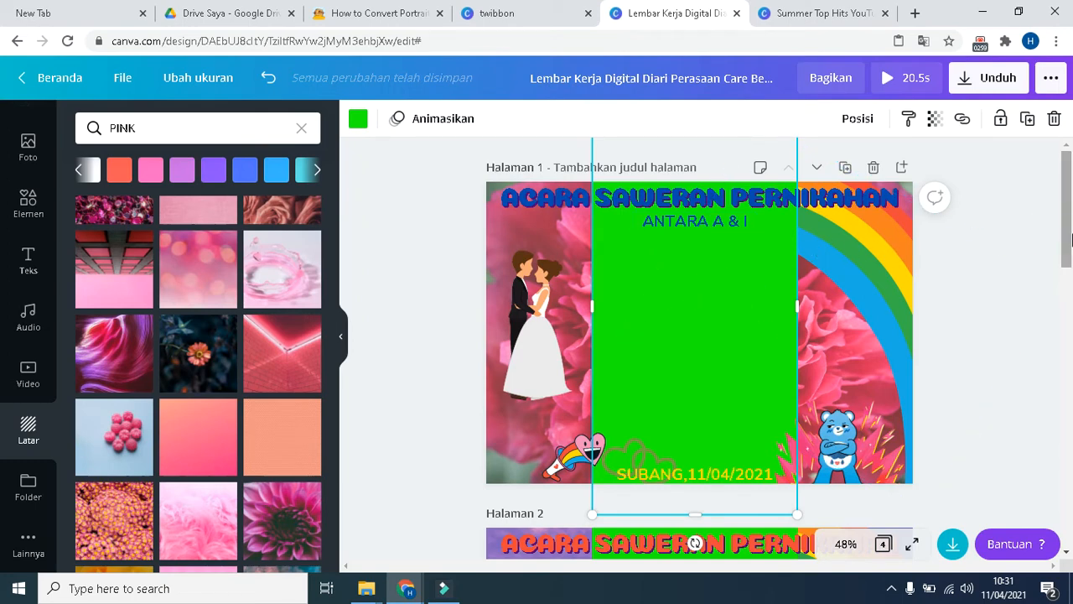
Step: Compare pages 1 and 2, and inspect page 1's bear, date text and heart sticker, including the heart sticker's animation options
mouse_move(1068, 198)
left_mouse_down()
mouse_move(1068, 506)
mouse_move(1057, 240)
mouse_move(1042, 204)
mouse_move(1069, 224)
mouse_move(1059, 187)
left_mouse_up()
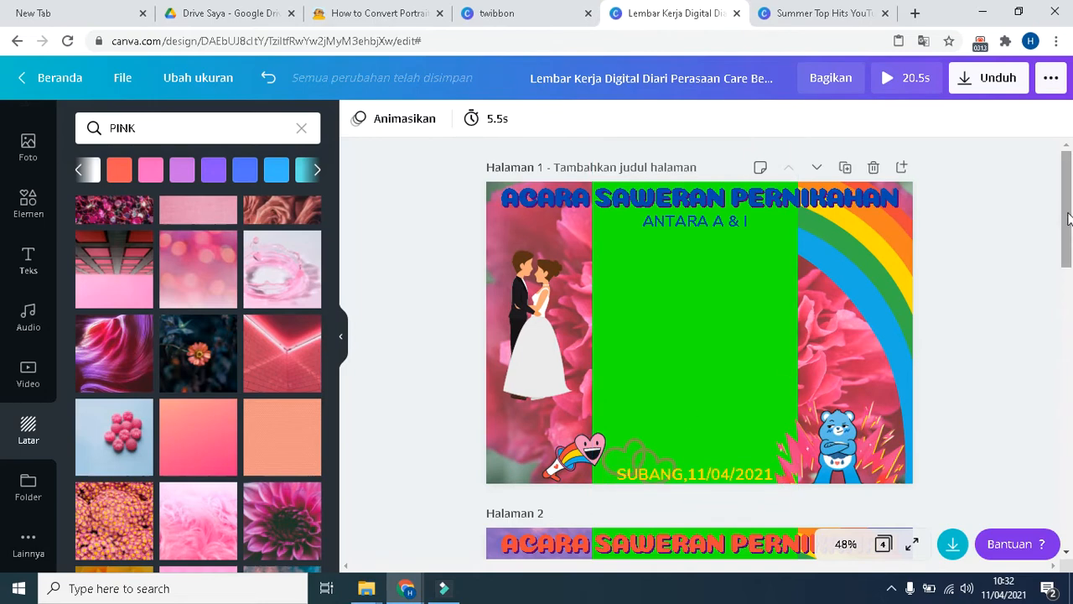
left_click_drag(1066, 222, 1059, 342)
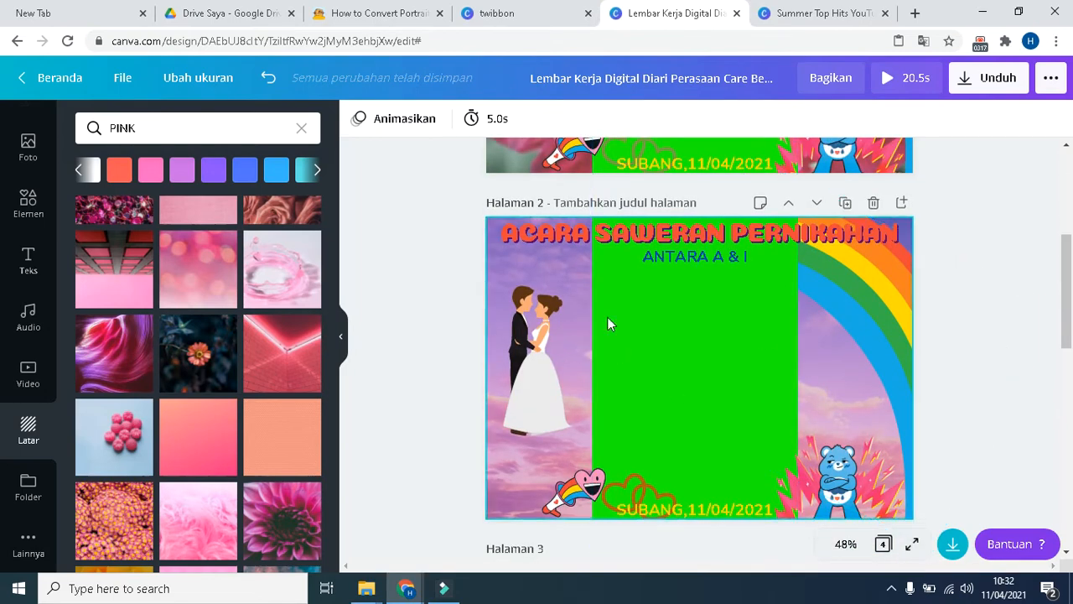
left_click_drag(1069, 276, 1057, 233)
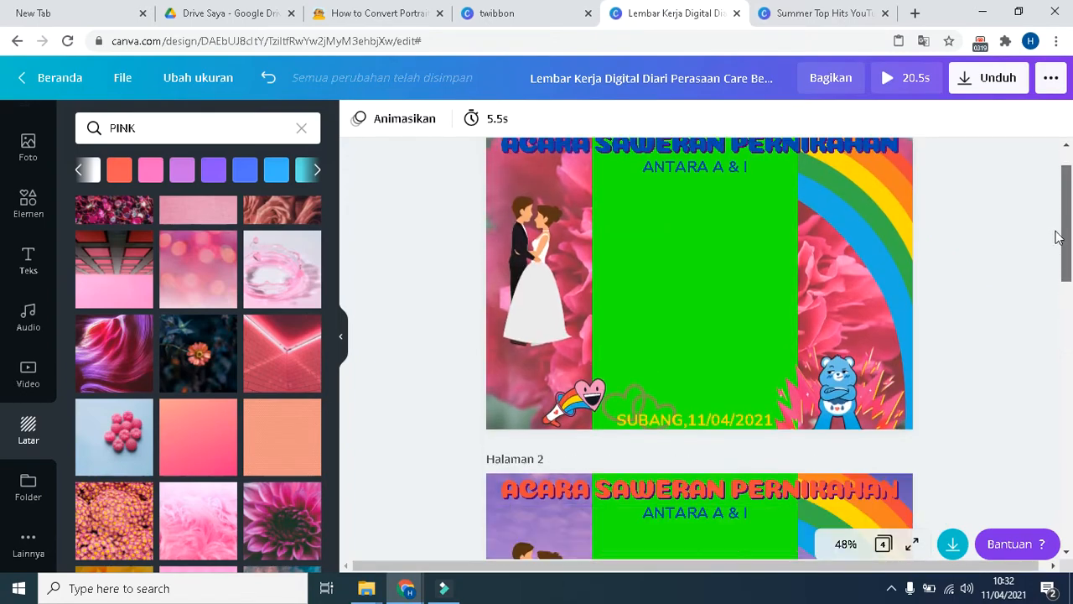
left_click_drag(1072, 297, 1062, 153)
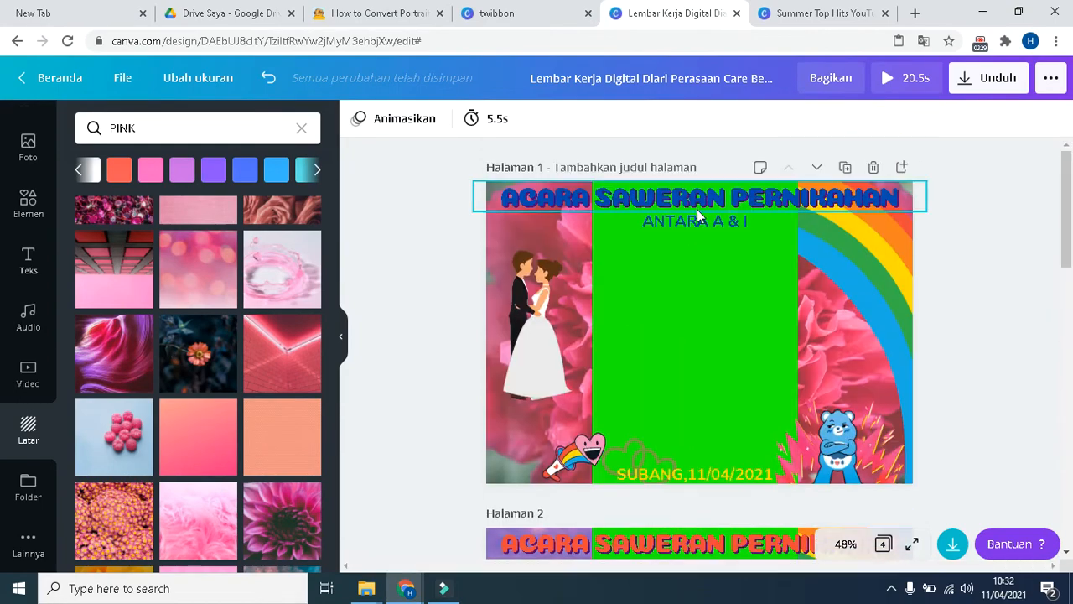
left_click(831, 444)
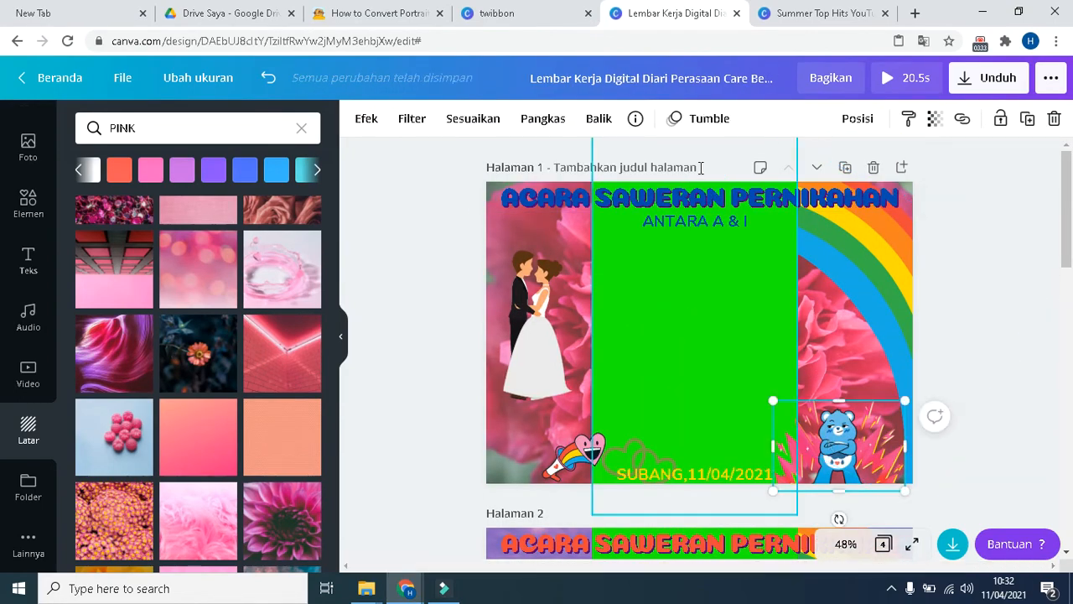
left_click(714, 475)
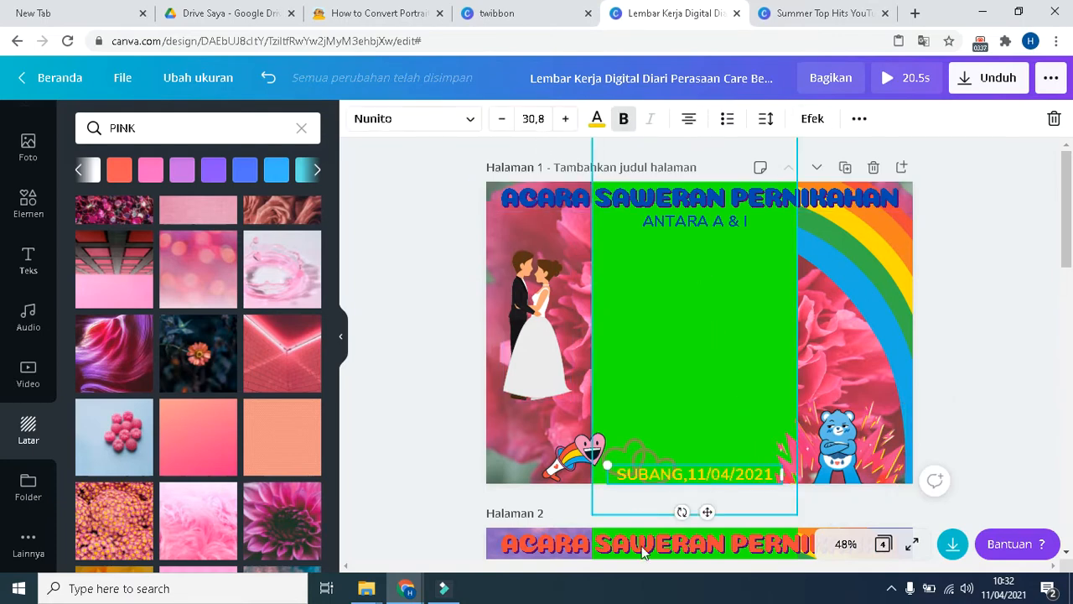
left_click(588, 460)
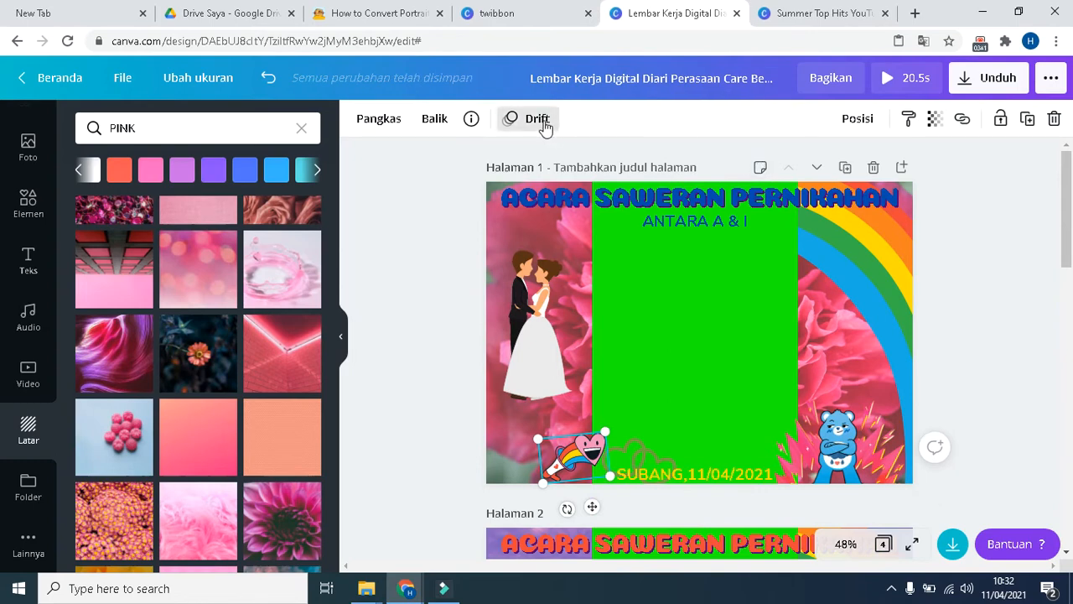
left_click(509, 123)
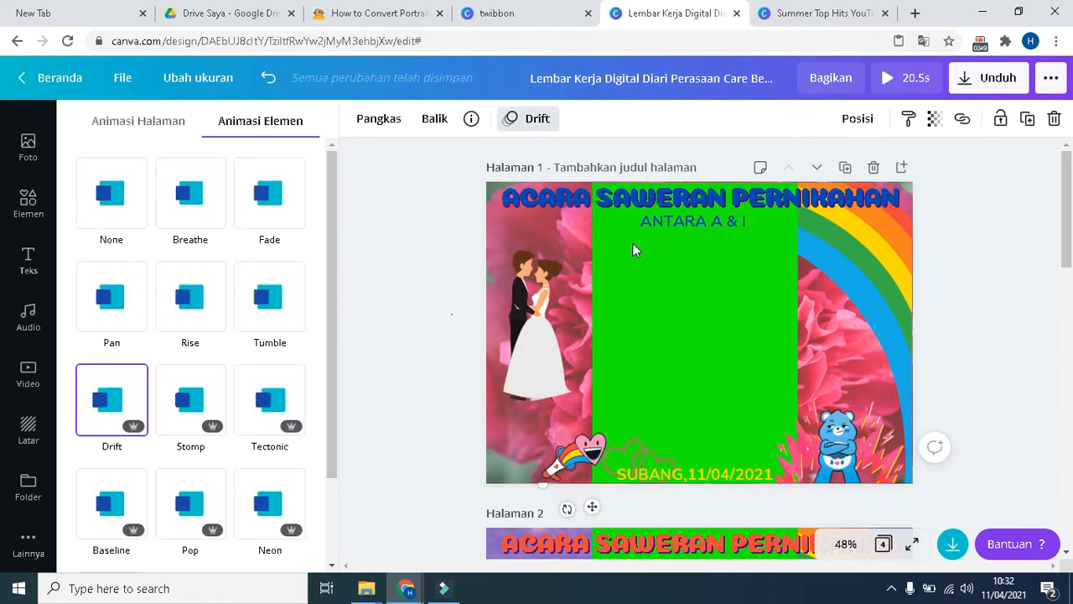
left_click(637, 222)
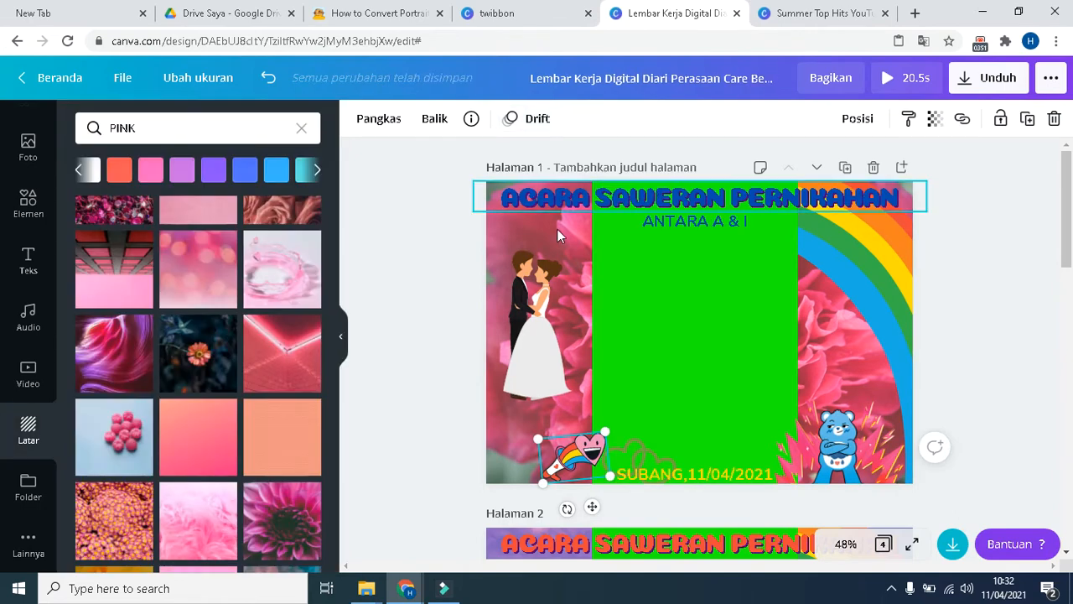
Step: Download all four pages of the design as a GIF
left_click_drag(1068, 267, 1049, 173)
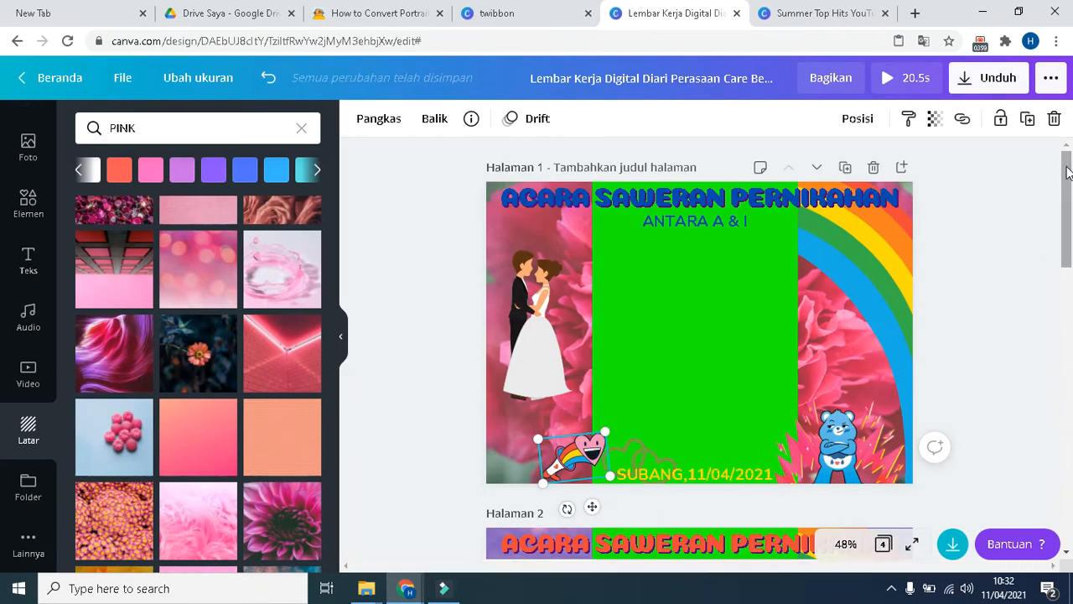
left_click_drag(1068, 186, 1071, 153)
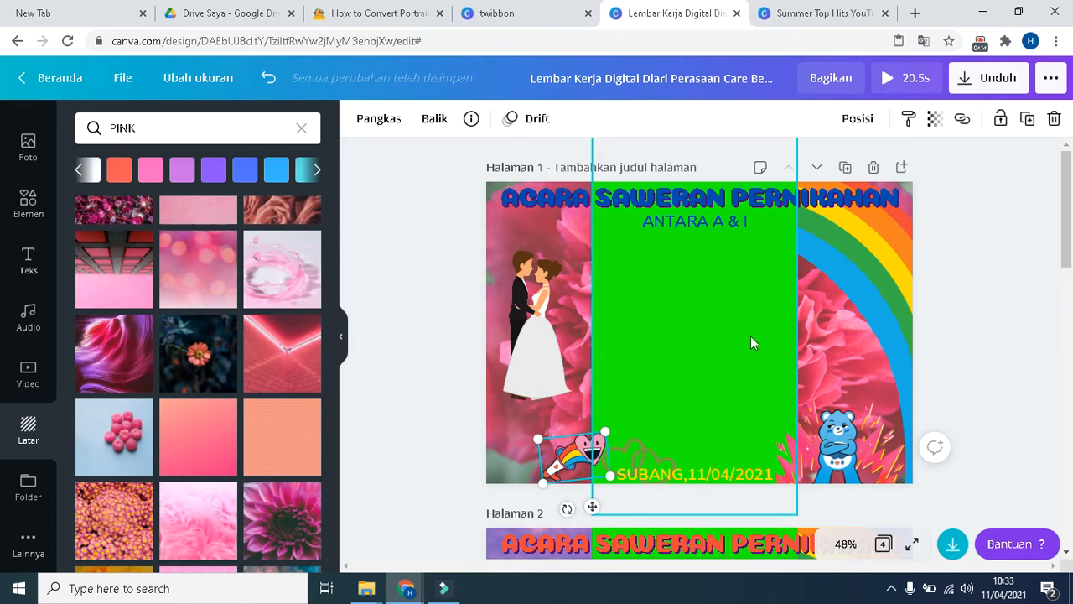
left_click(991, 85)
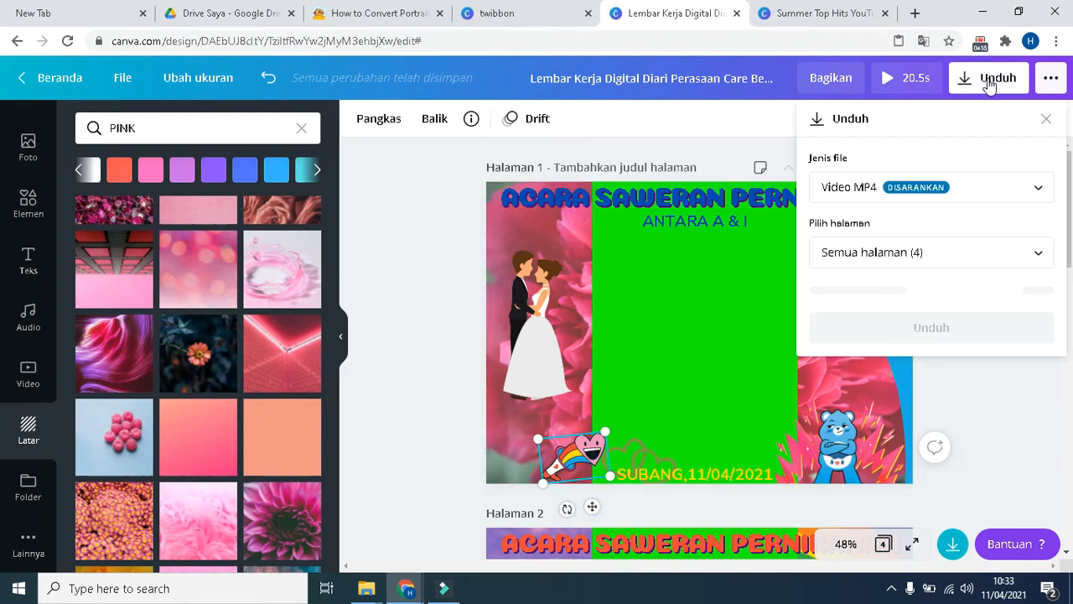
left_click(1039, 192)
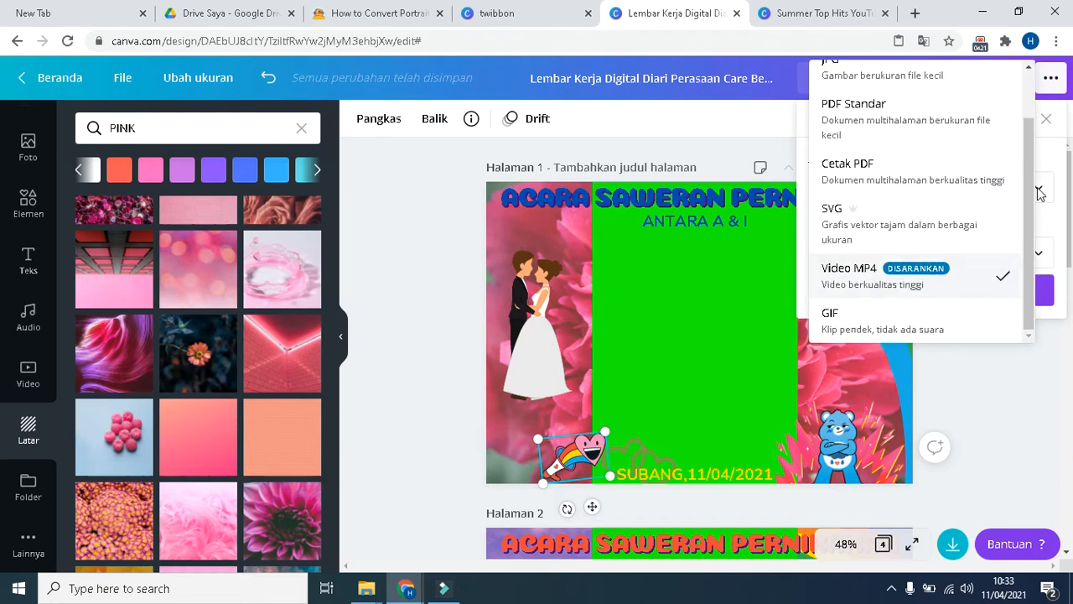
left_click(831, 317)
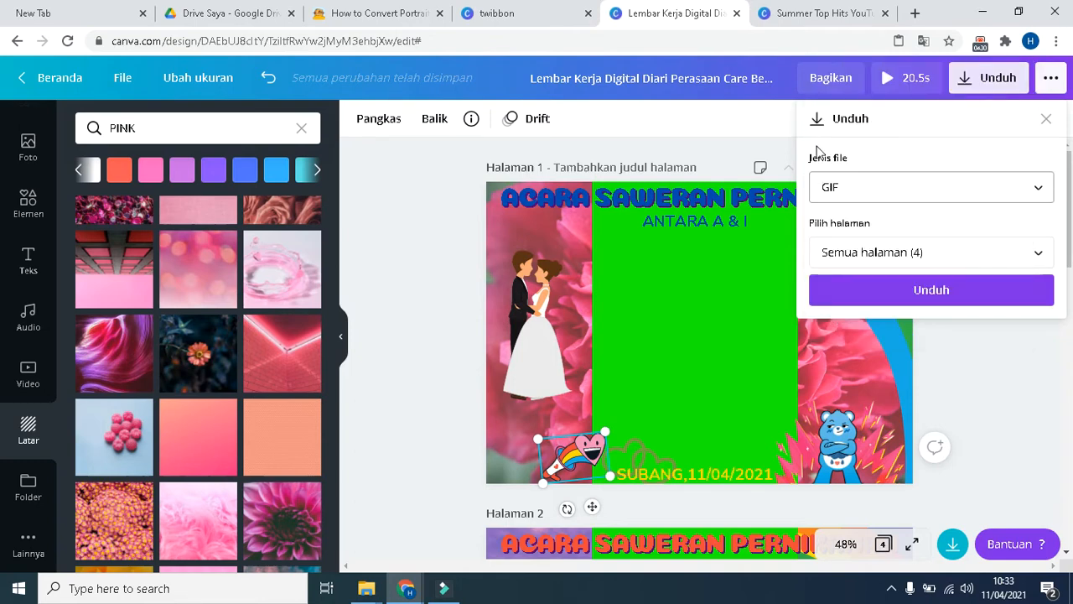
left_click(923, 300)
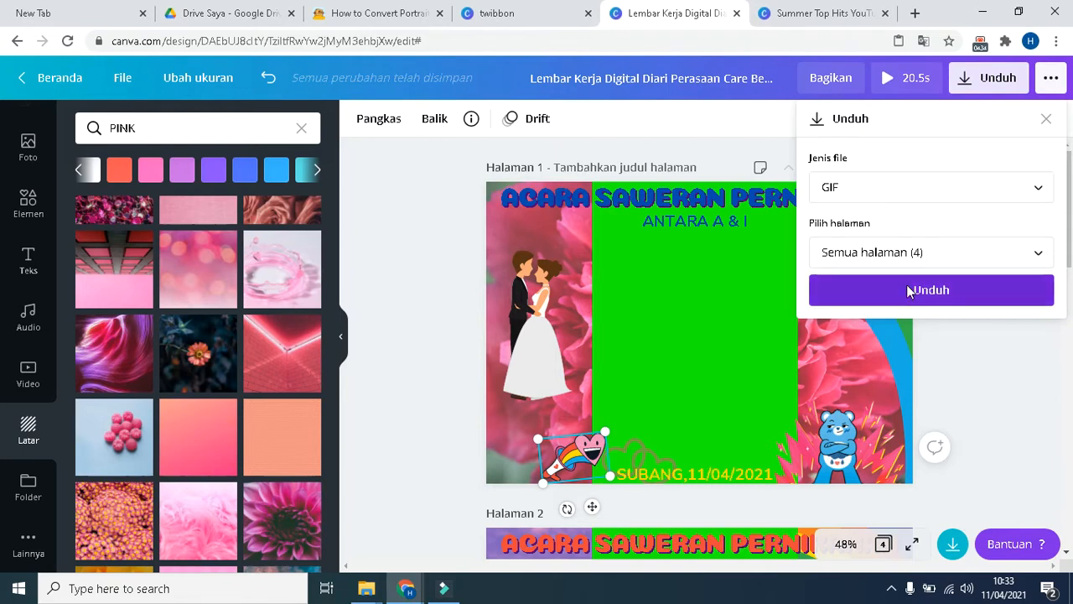
left_click(910, 290)
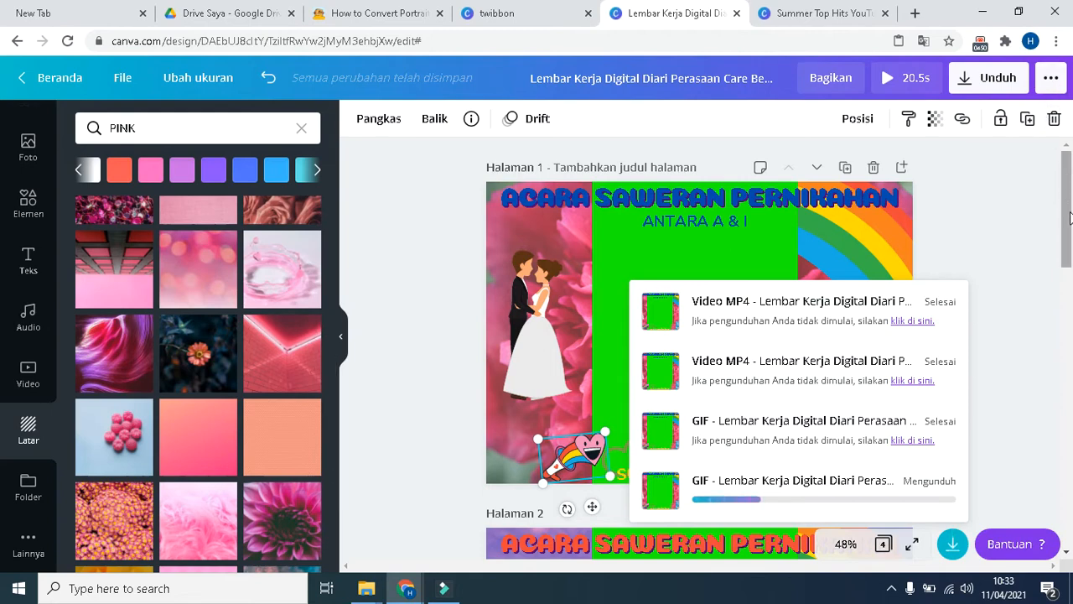
Step: Review the backgrounds and title colours across the design's four pages while the download runs
left_click_drag(1070, 158, 1072, 228)
left_click_drag(1072, 287, 1070, 479)
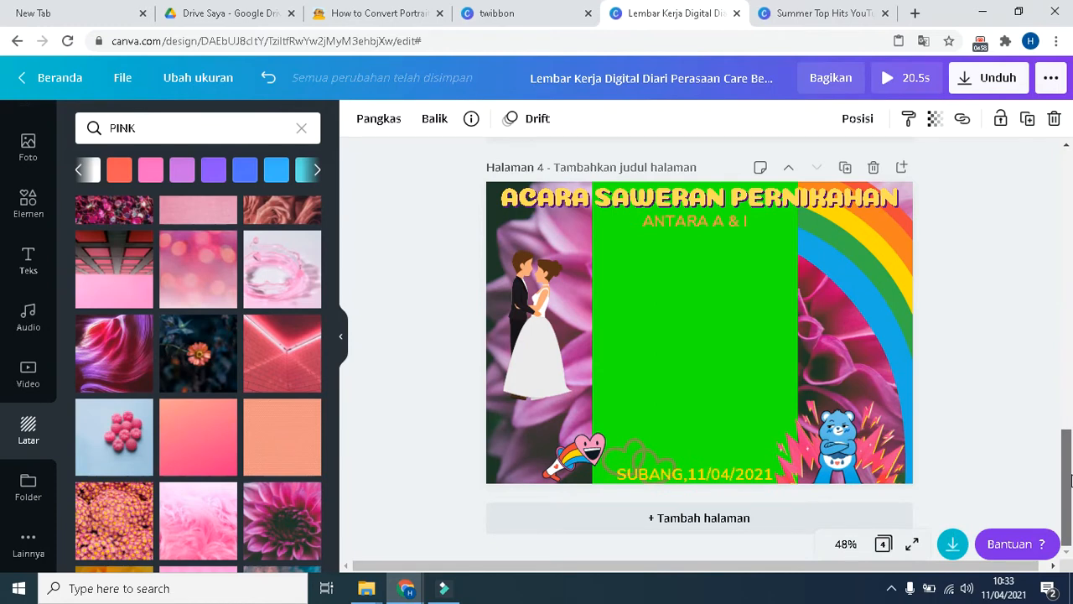
left_click_drag(1059, 298, 1062, 132)
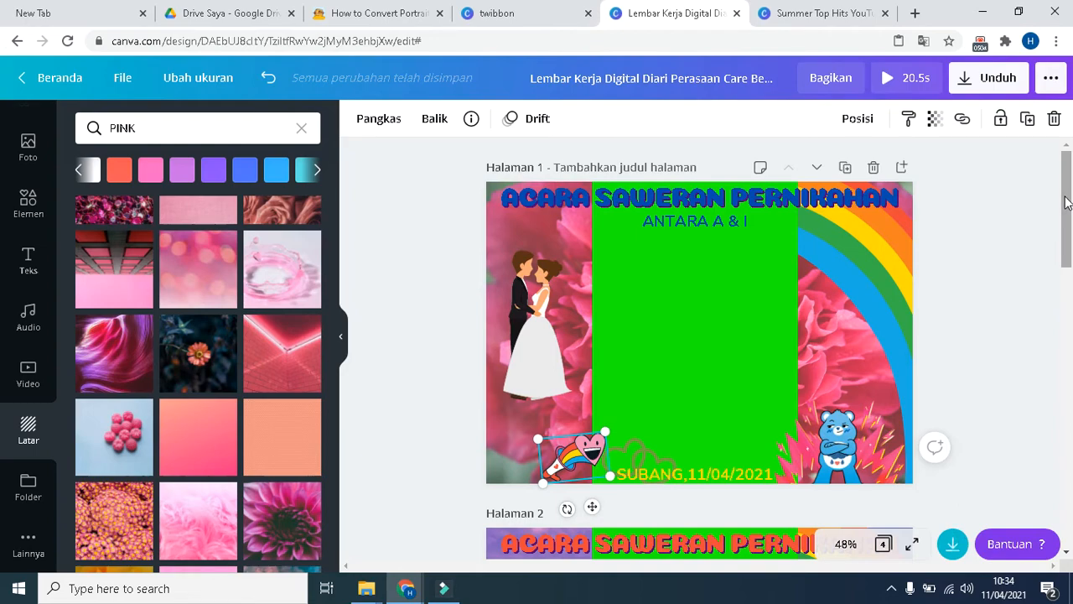
left_click_drag(1067, 202, 1072, 467)
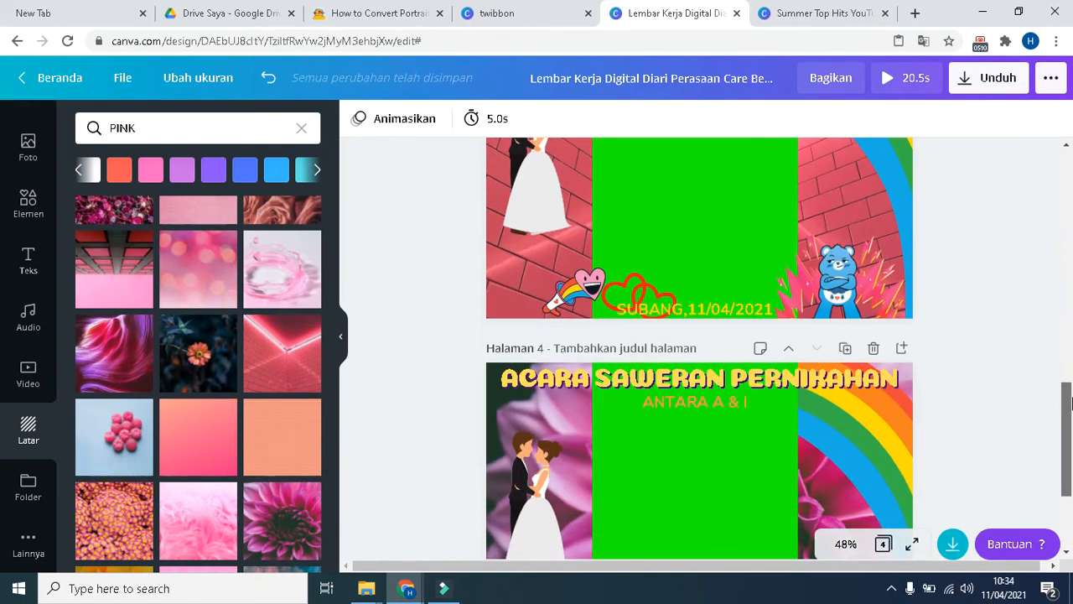
left_click_drag(1071, 402, 1062, 466)
scroll(1053, 330, "up", 1)
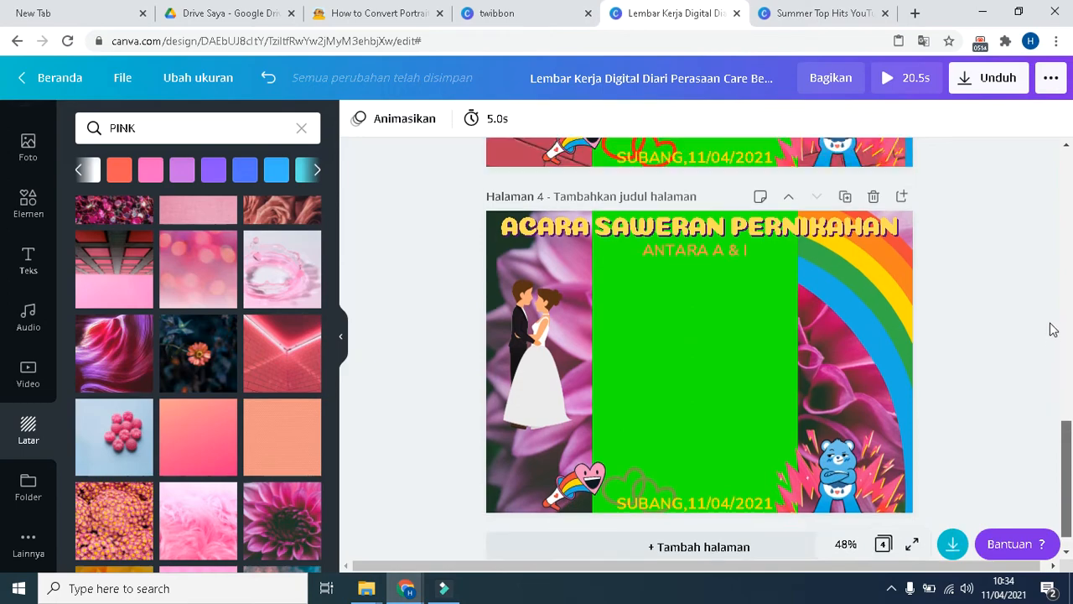
scroll(1053, 330, "up", 8)
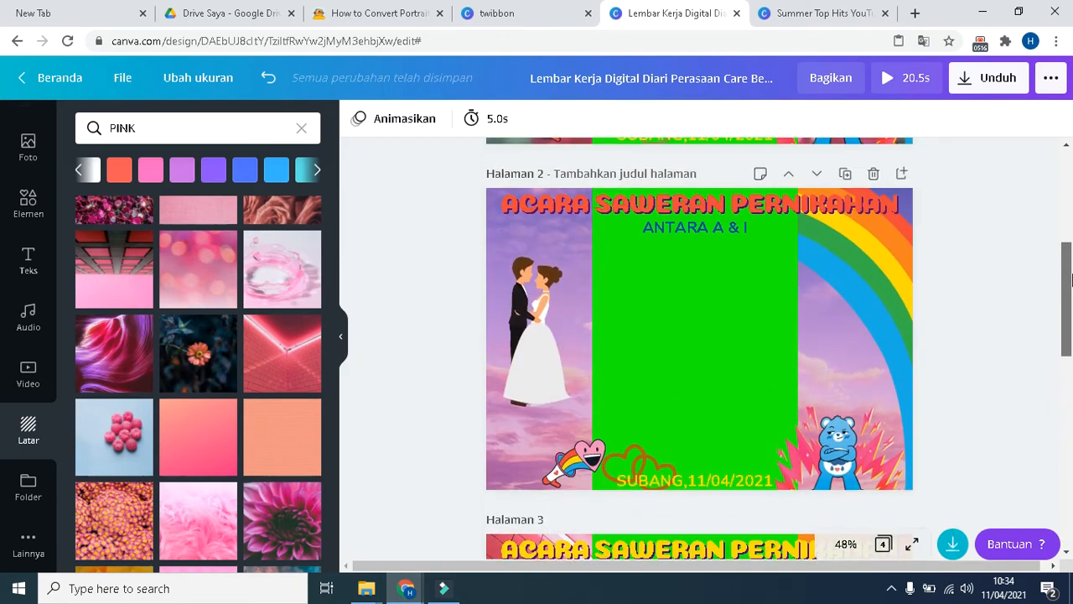
left_click_drag(1070, 277, 1067, 168)
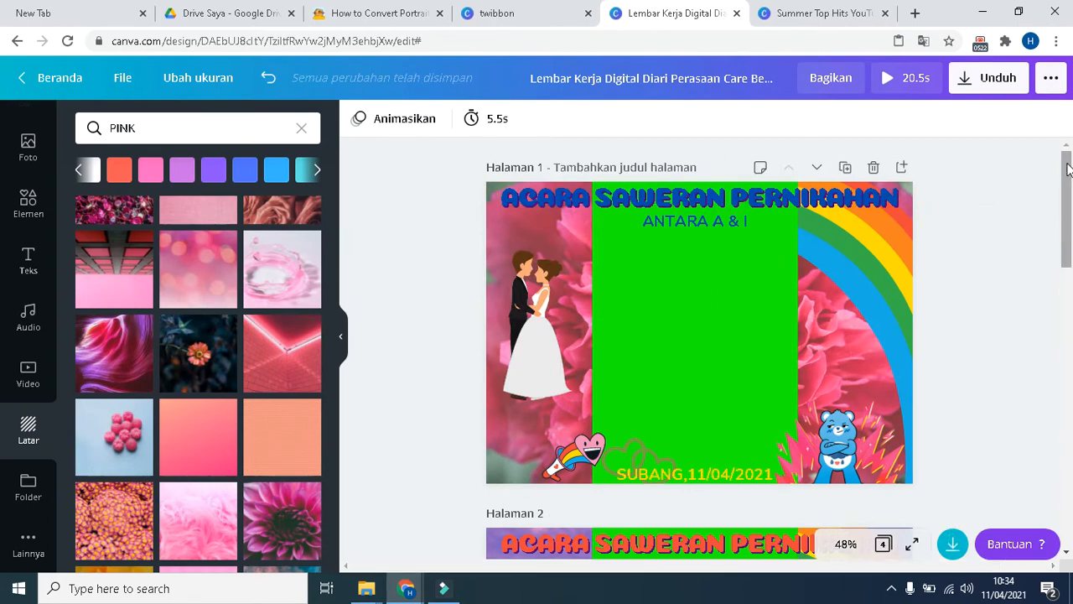
left_click_drag(1068, 168, 1067, 243)
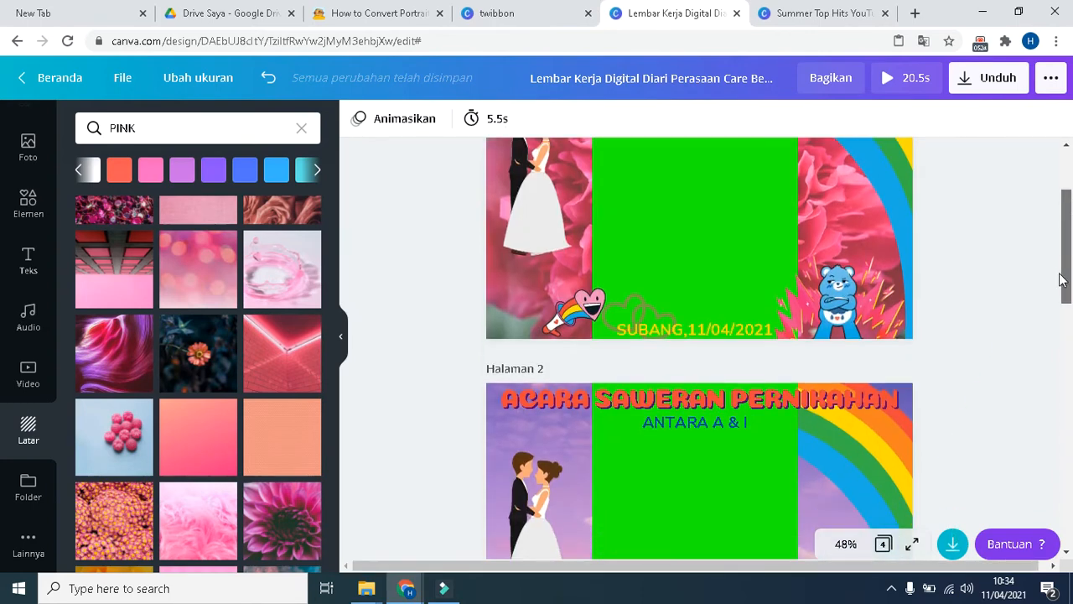
scroll(1063, 279, "down", 2)
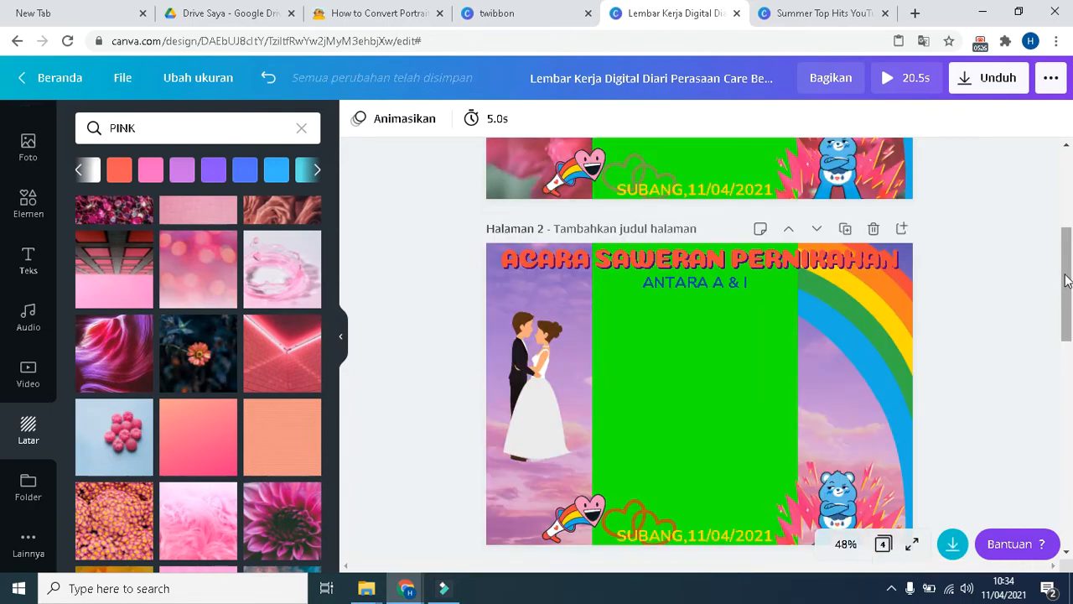
left_click_drag(1067, 263, 1064, 431)
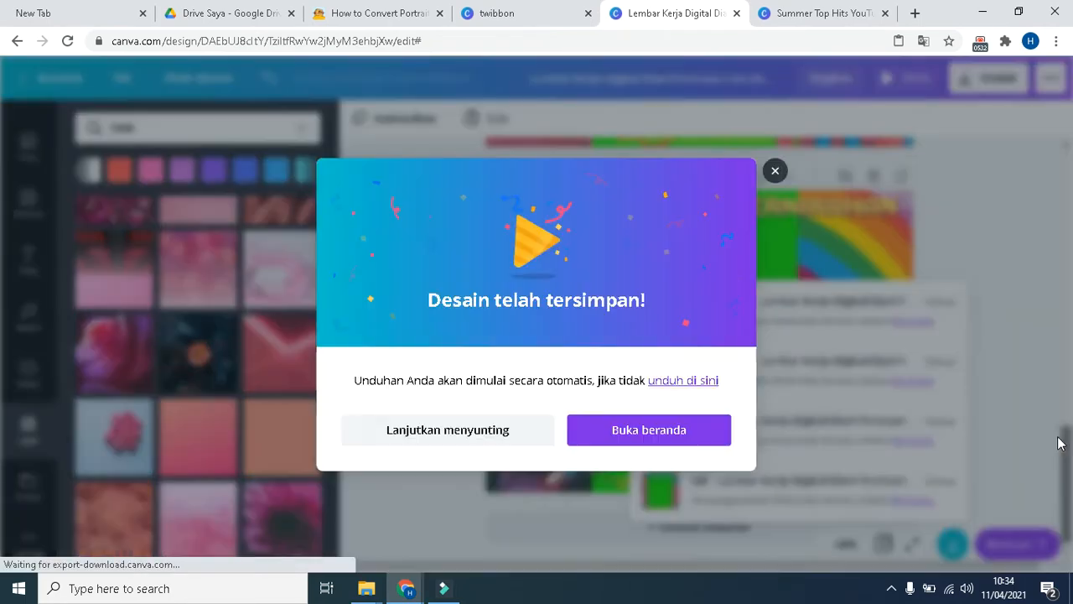
Step: Dismiss the saved-design confirmation in Canva and switch to Filmora9
left_click(775, 173)
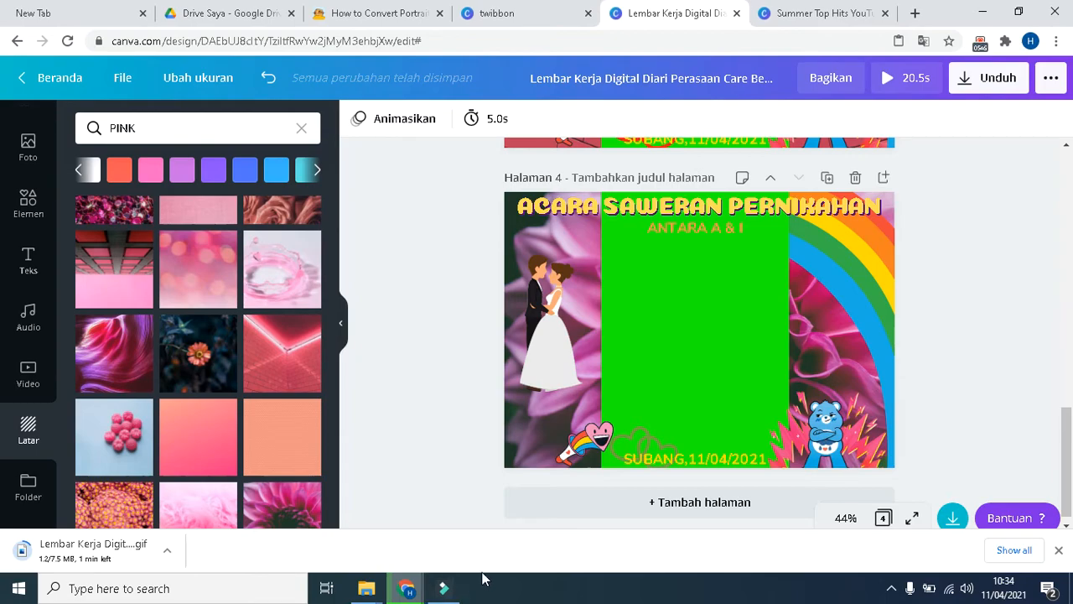
left_click(441, 594)
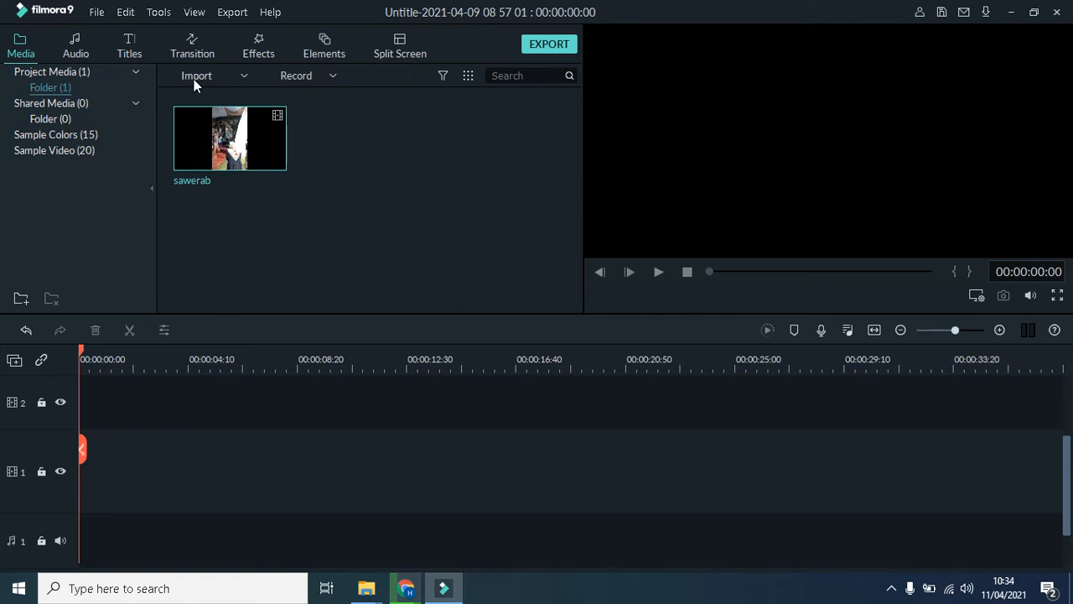
mouse_move(243, 151)
left_click(242, 79)
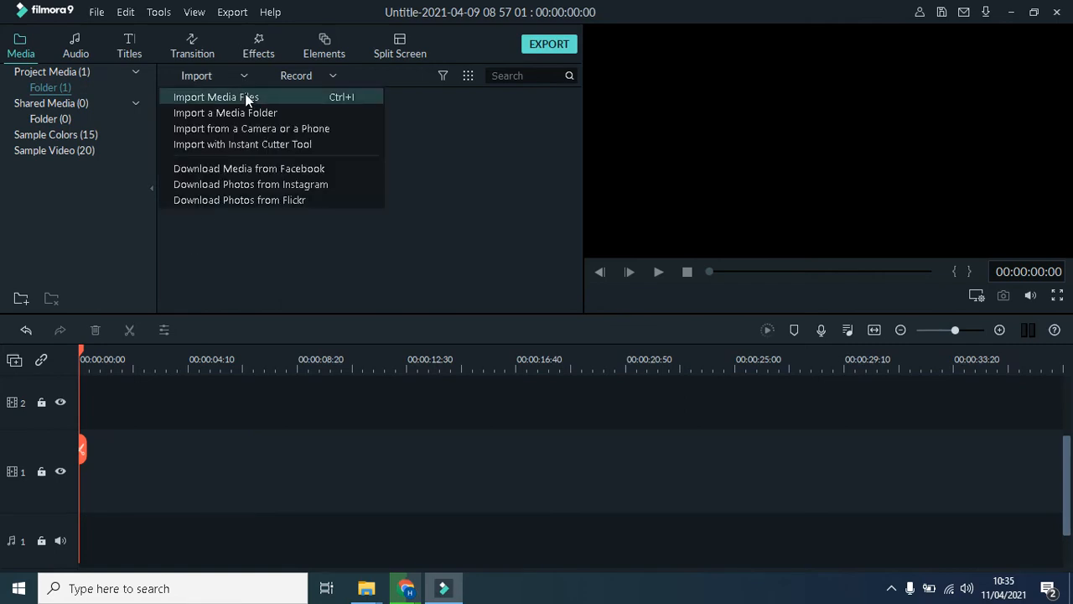
left_click(245, 99)
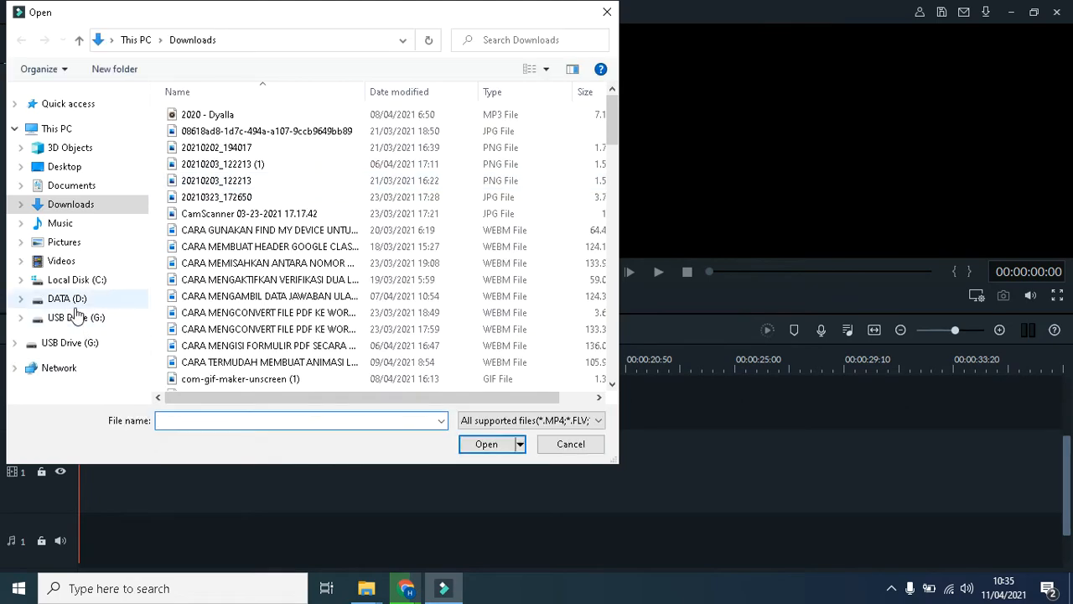
left_click(65, 210)
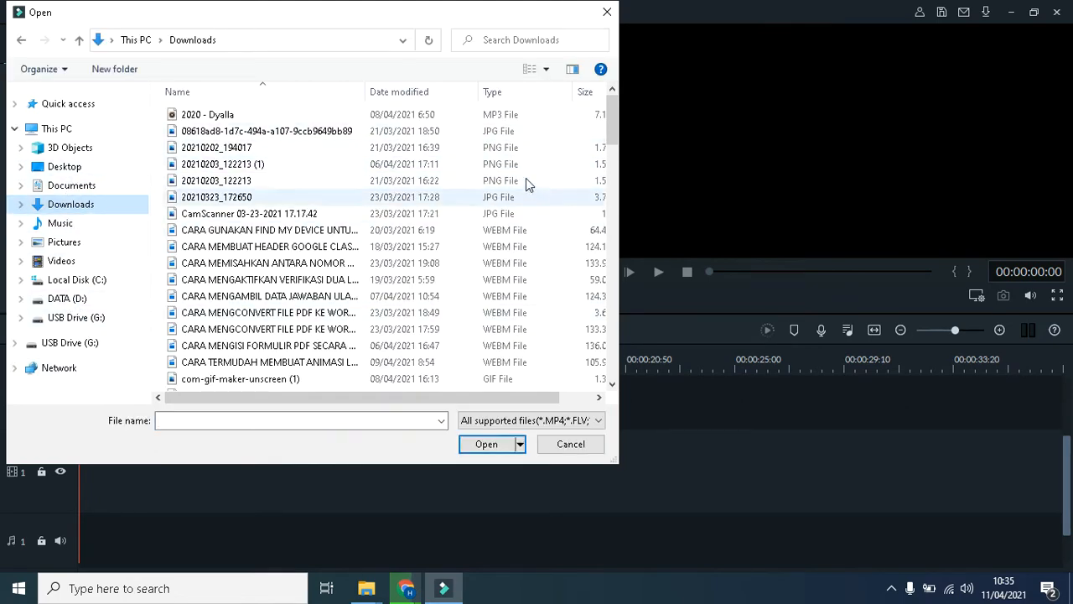
left_click(472, 92)
left_click(524, 283)
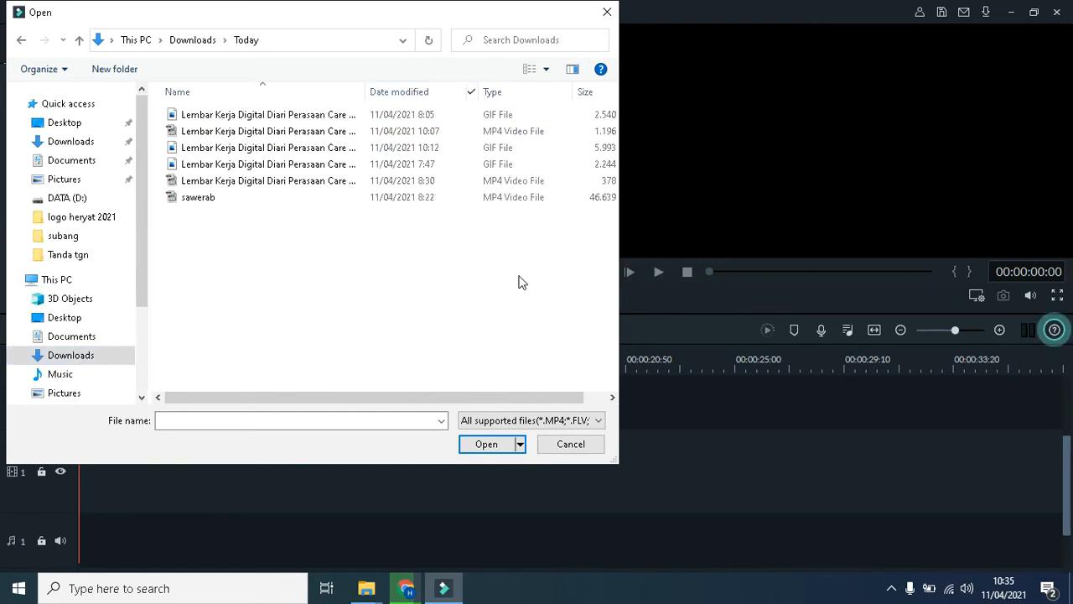
left_click(274, 149)
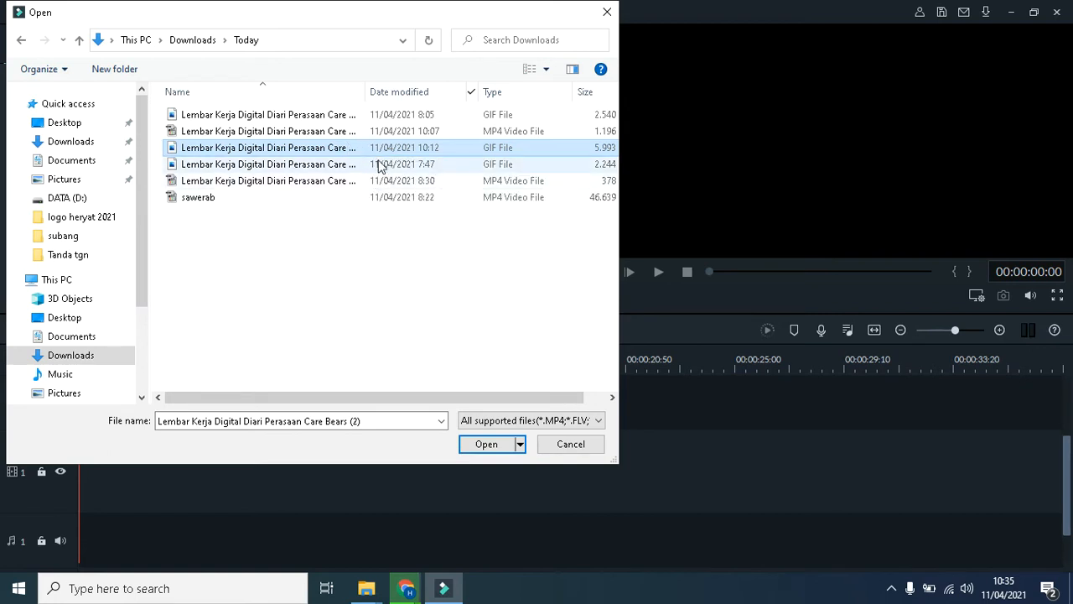
left_click(402, 594)
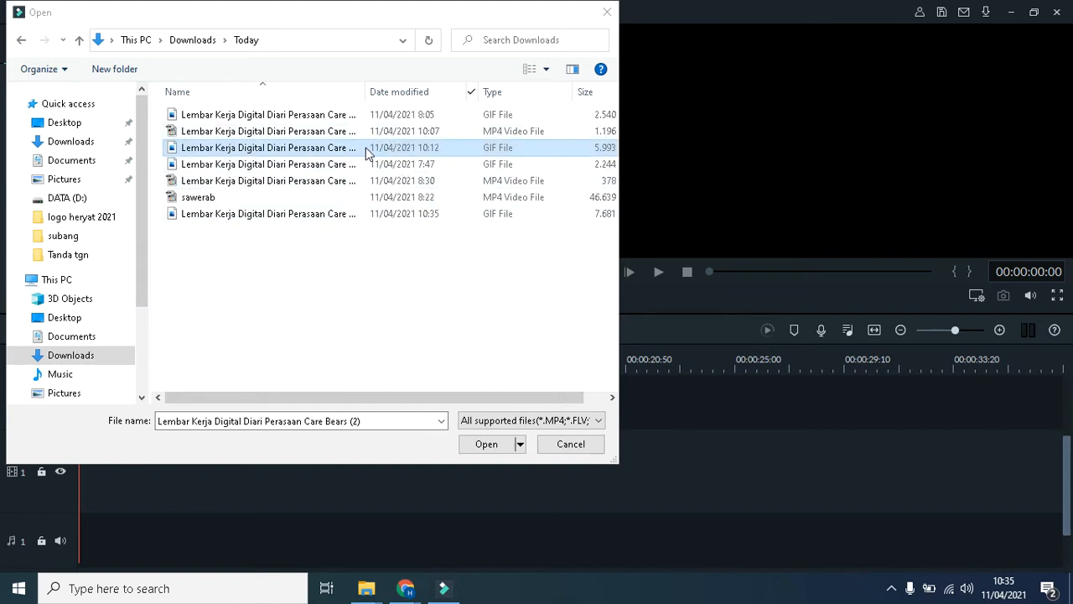
left_click(555, 445)
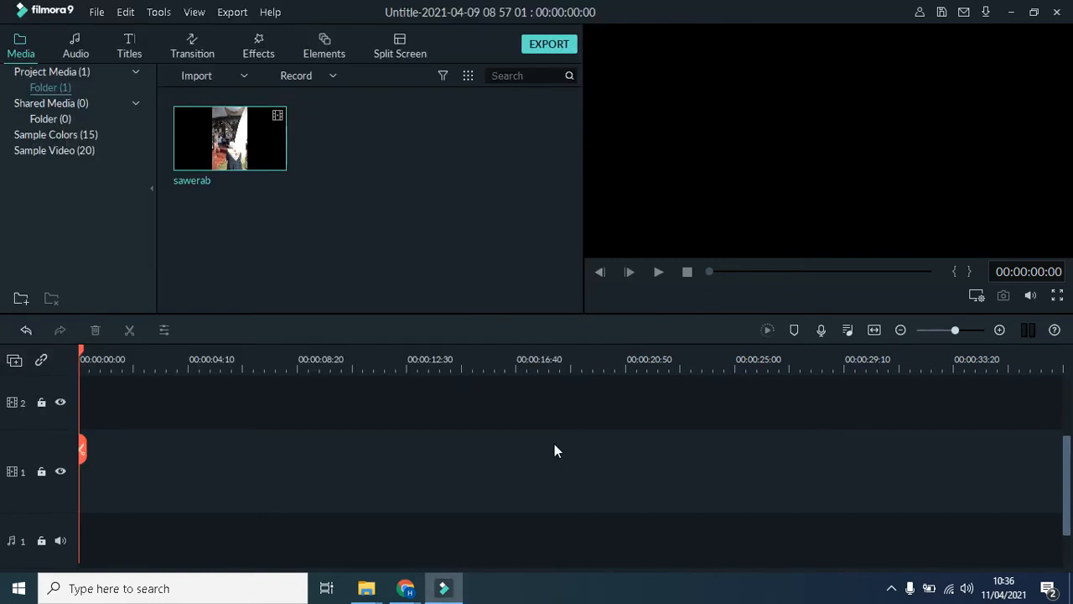
Step: Switch to Chrome and show the downloaded GIF in its Downloads folder
mouse_move(408, 586)
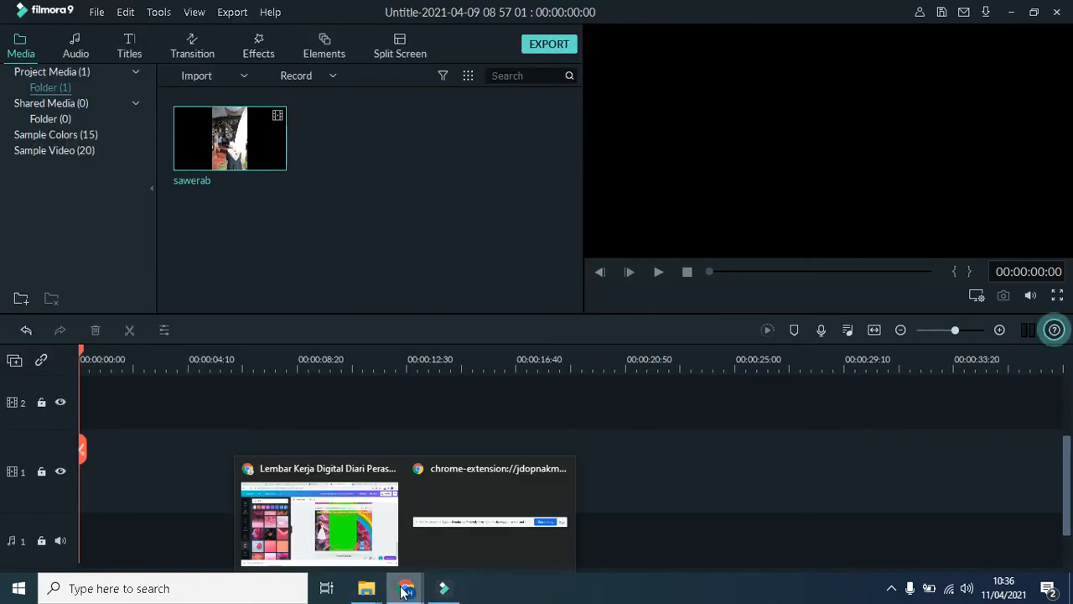
left_click(389, 534)
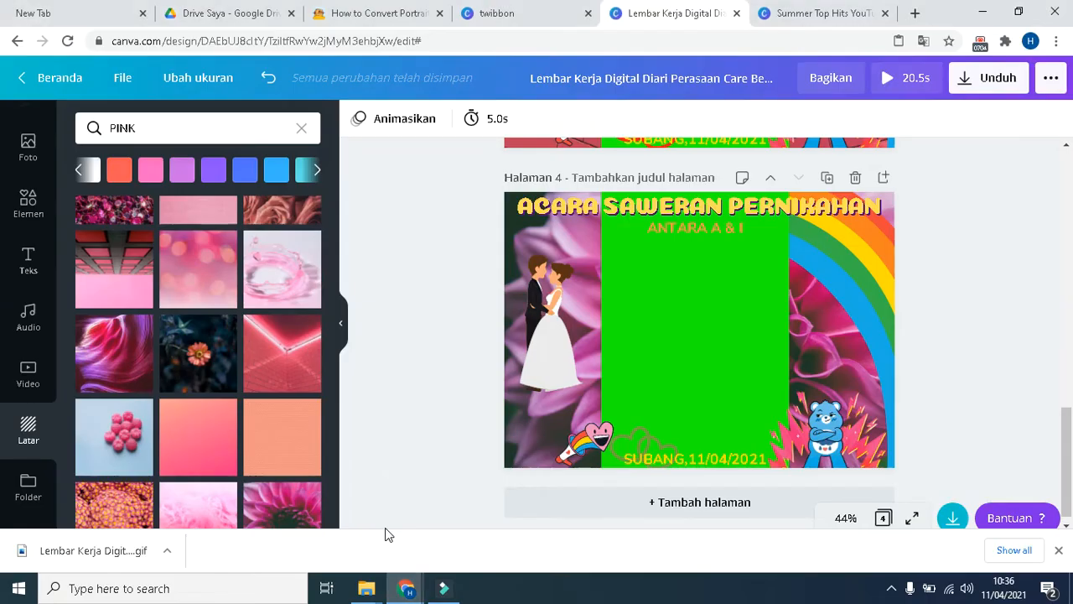
left_click(168, 553)
left_click(202, 498)
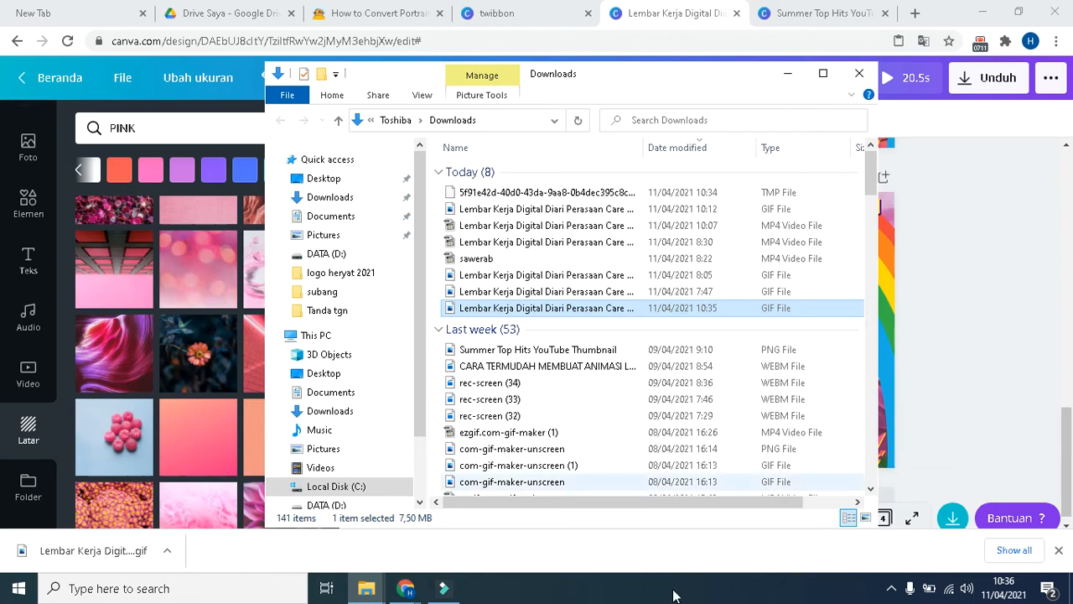
Step: Switch to Filmora9, filter Downloads to today's files, and import the GIF "Lembar Kerja Digital Diari Perasaan Care Bears (3)"
left_click(442, 590)
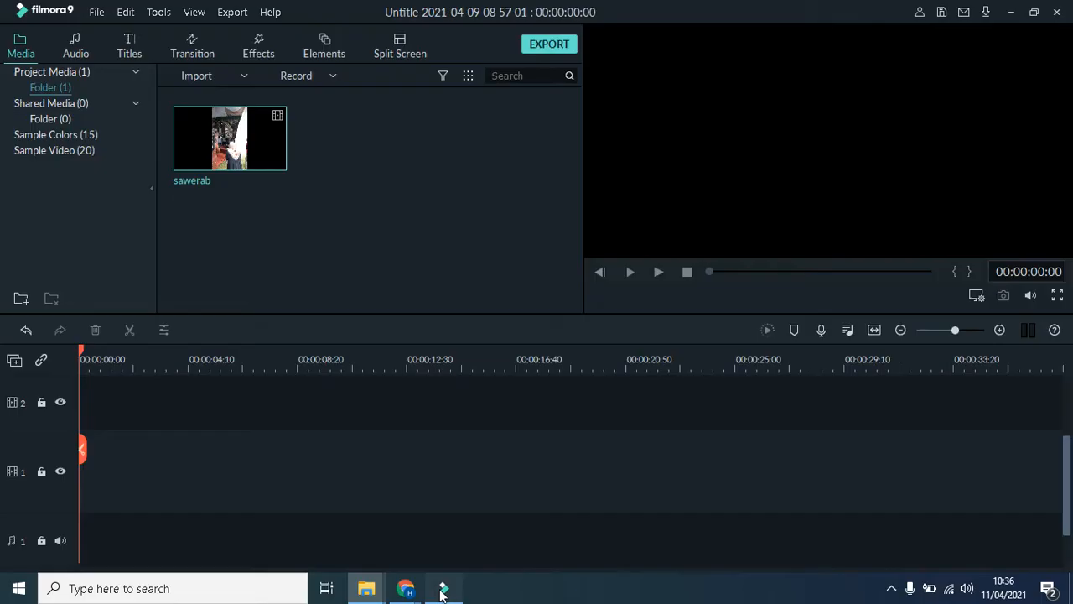
left_click(238, 77)
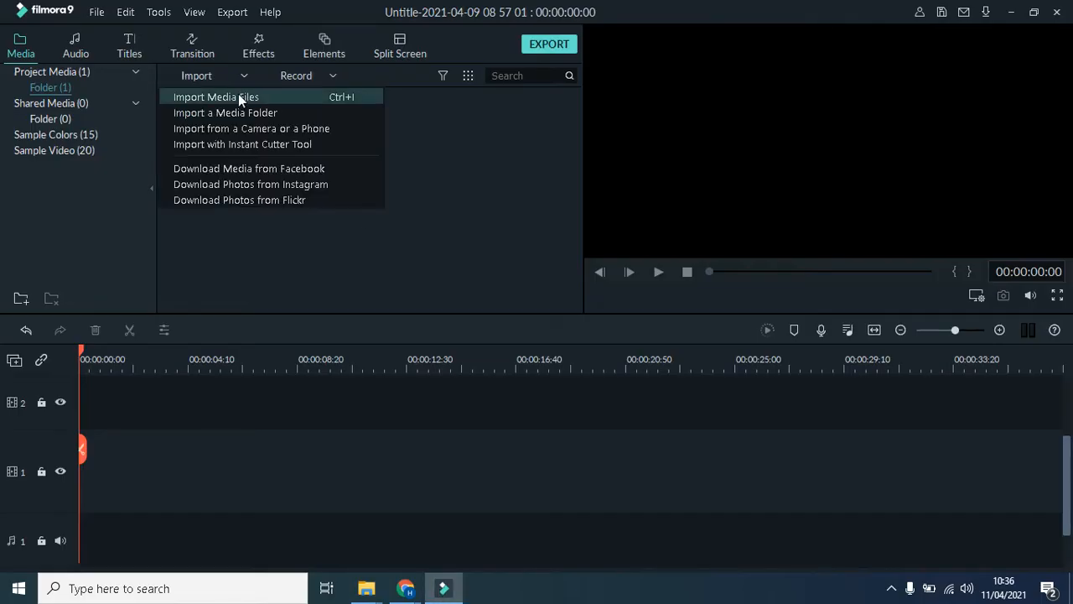
left_click(239, 96)
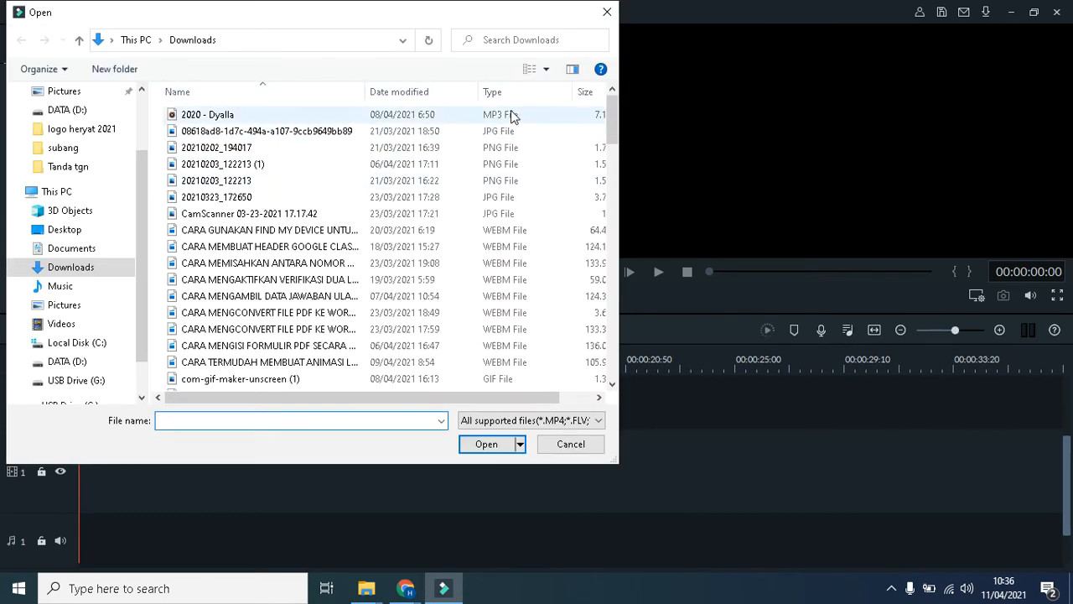
left_click(472, 91)
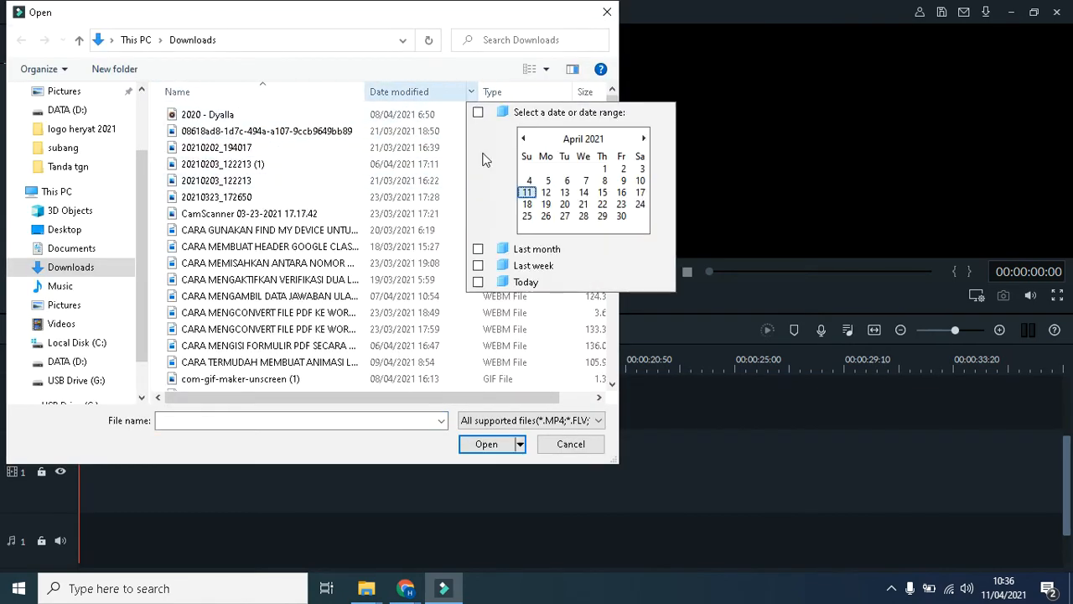
left_click(484, 279)
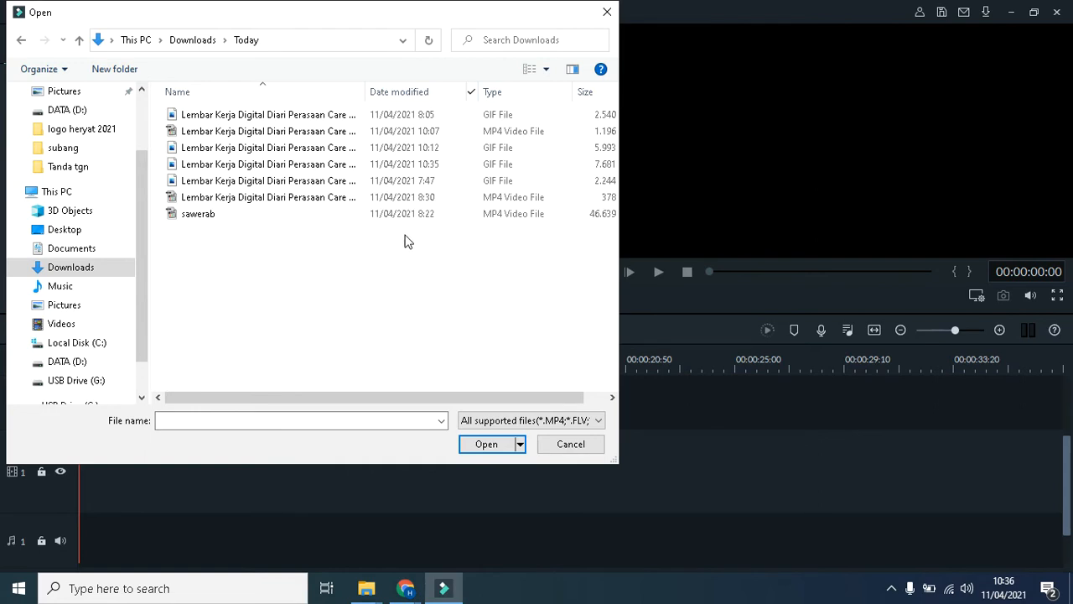
left_click(363, 167)
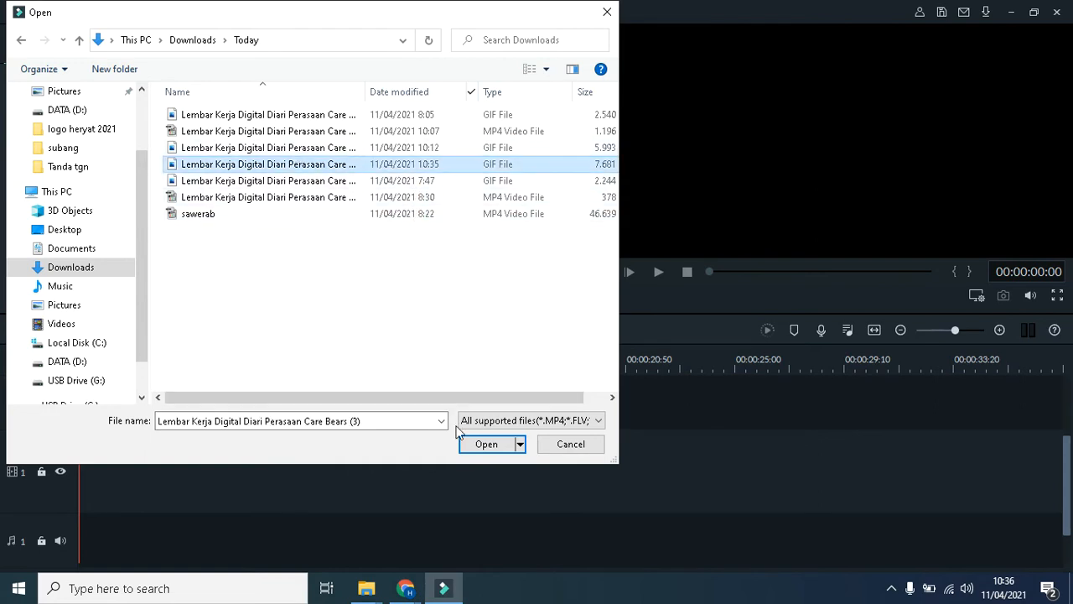
left_click(472, 447)
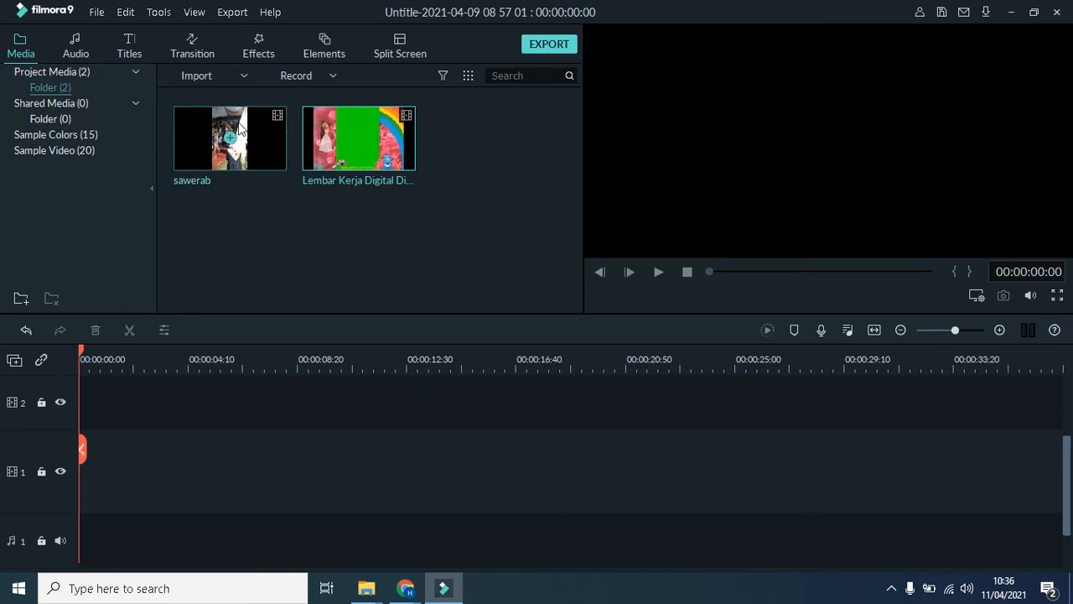
Step: Place the sawerab video at the start of video track 1, keeping the 4096 x 2160 60fps project settings, and the GIF above it on track 2
left_click_drag(249, 130, 83, 472)
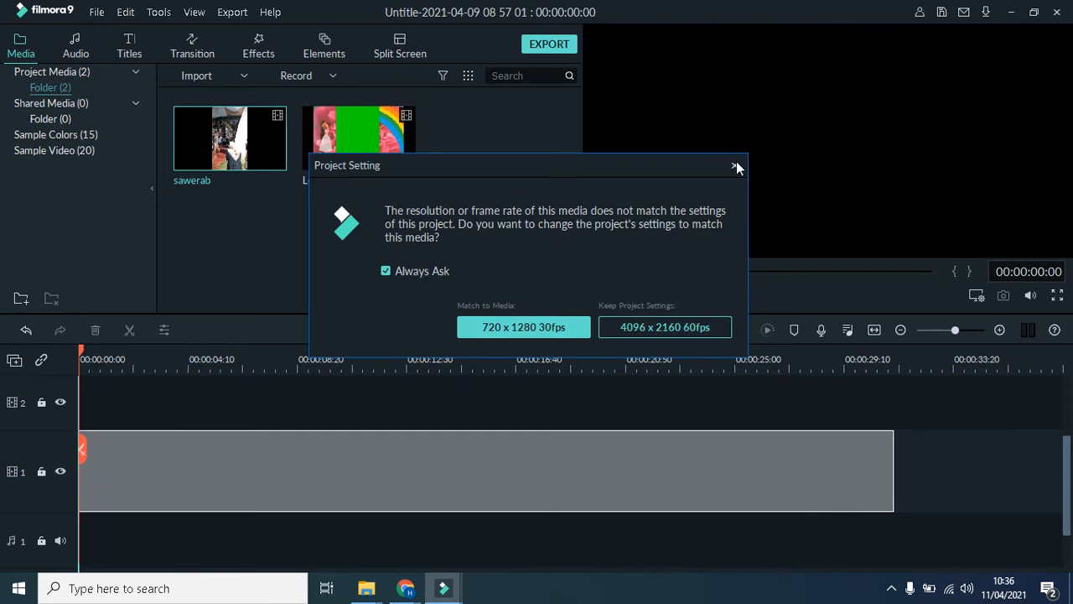
left_click(625, 328)
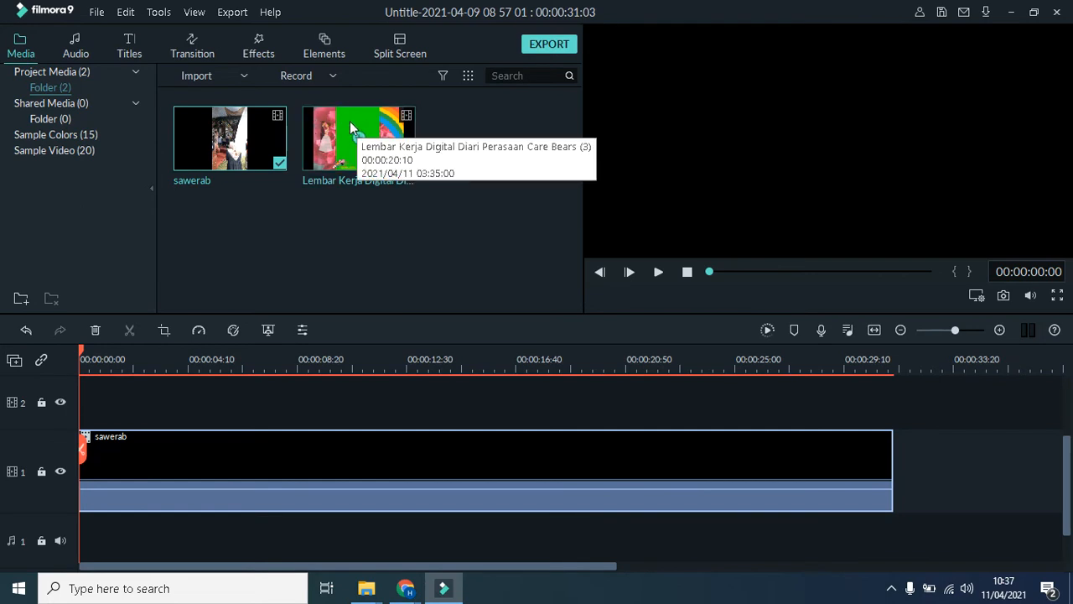
left_click_drag(348, 120, 86, 393)
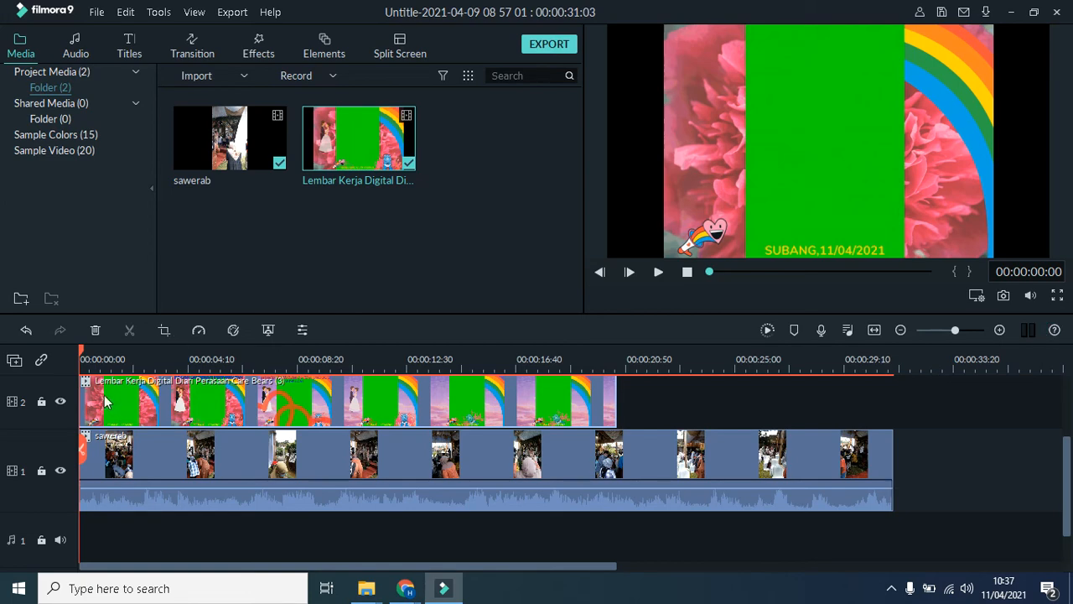
Step: Apply the Green Screen effect to the GIF frame clip on track 2
right_click(105, 400)
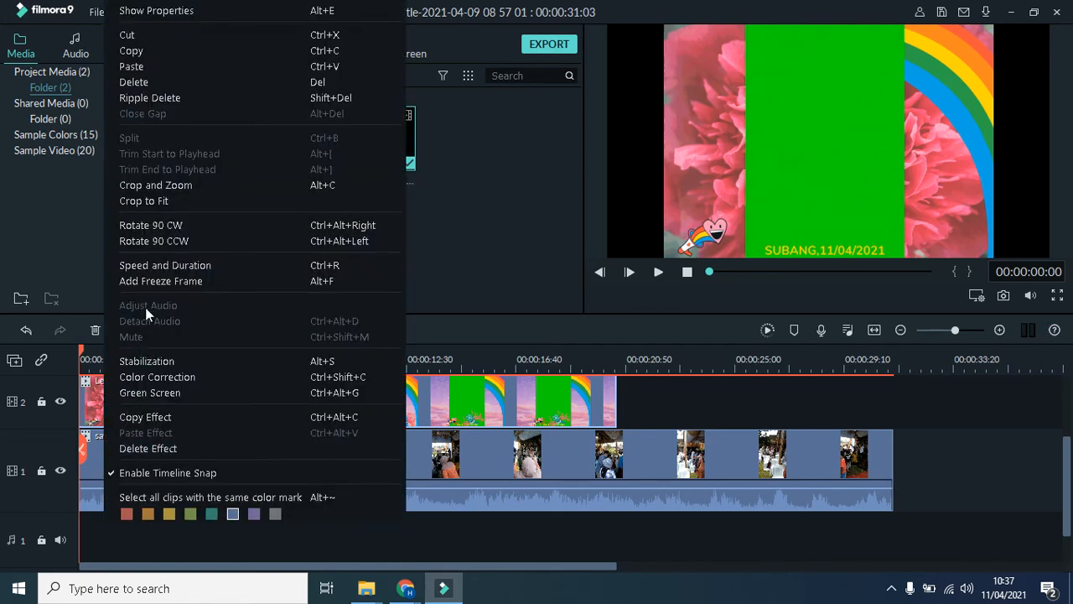
left_click(147, 395)
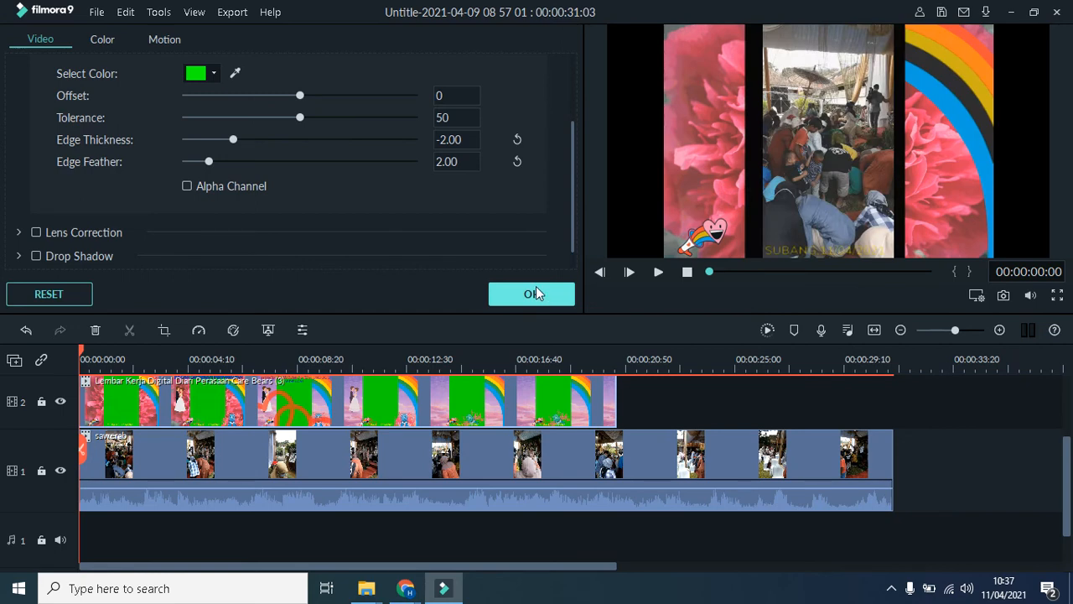
left_click(537, 292)
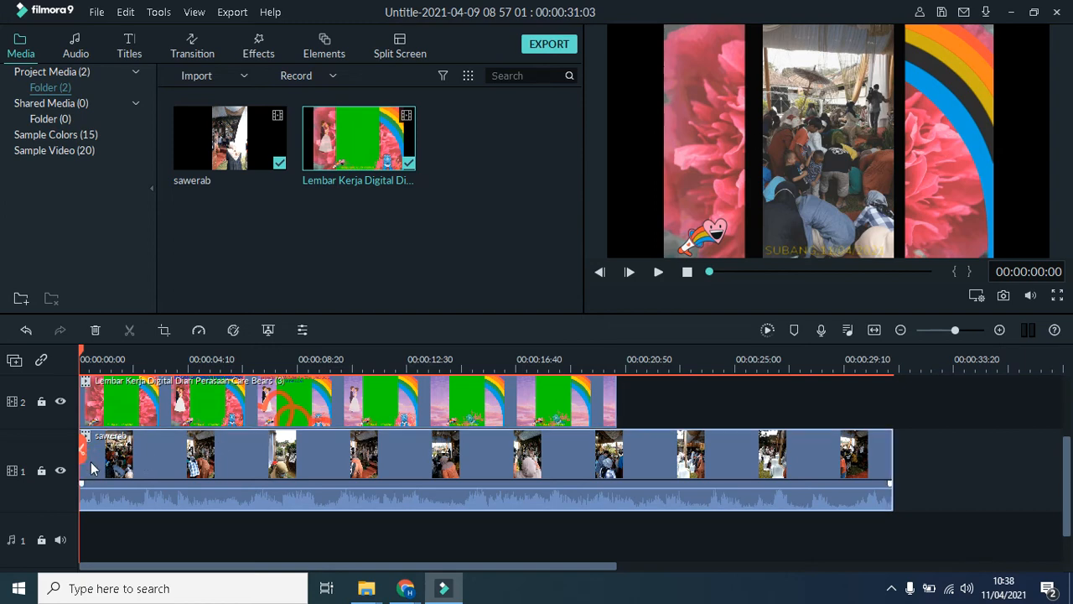
Step: Enlarge the sawerab video in the preview until it fills the full width of the frame's opening
left_click(803, 125)
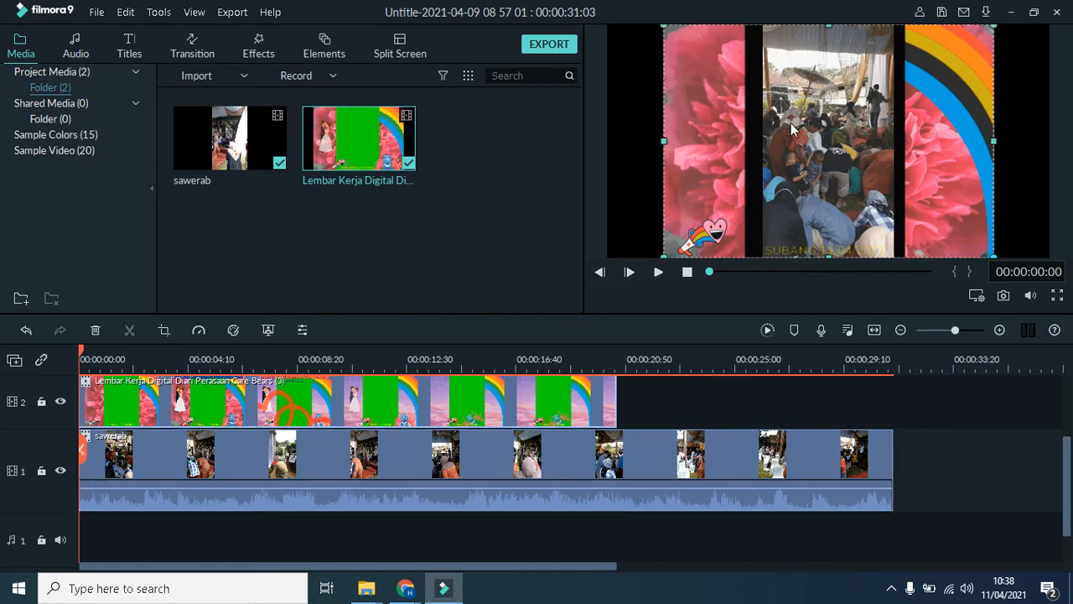
left_click(94, 461)
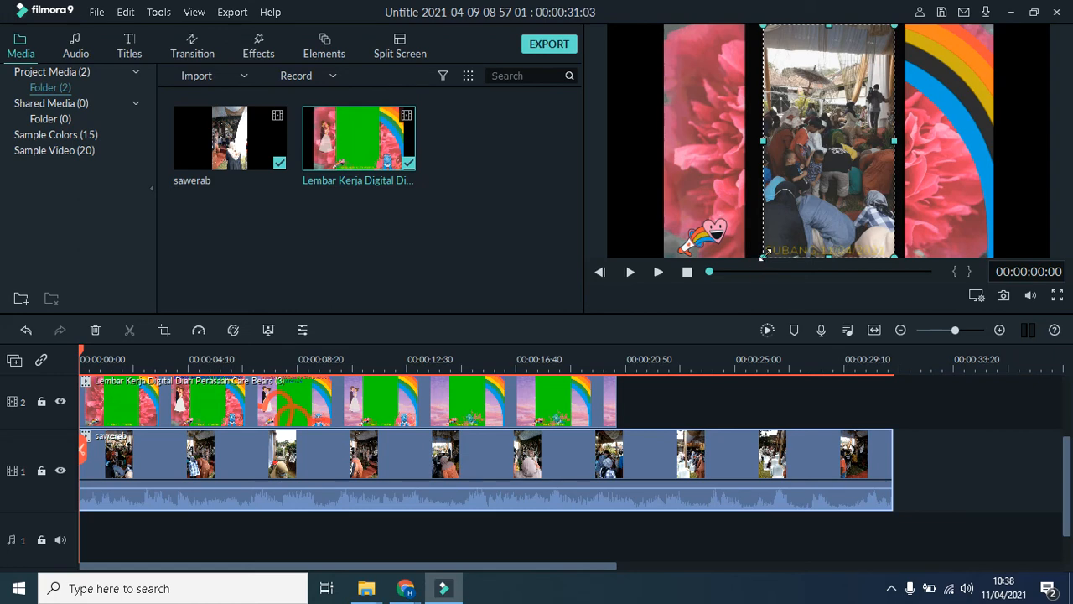
left_click_drag(764, 254, 742, 267)
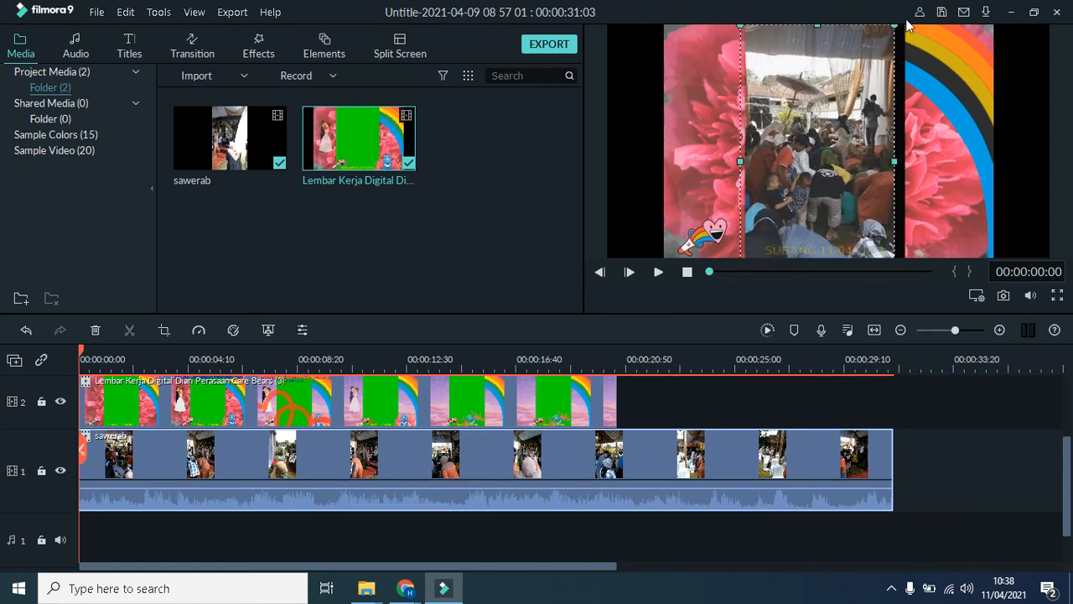
mouse_move(898, 25)
left_mouse_down()
mouse_move(923, 25)
mouse_move(911, 25)
left_mouse_up()
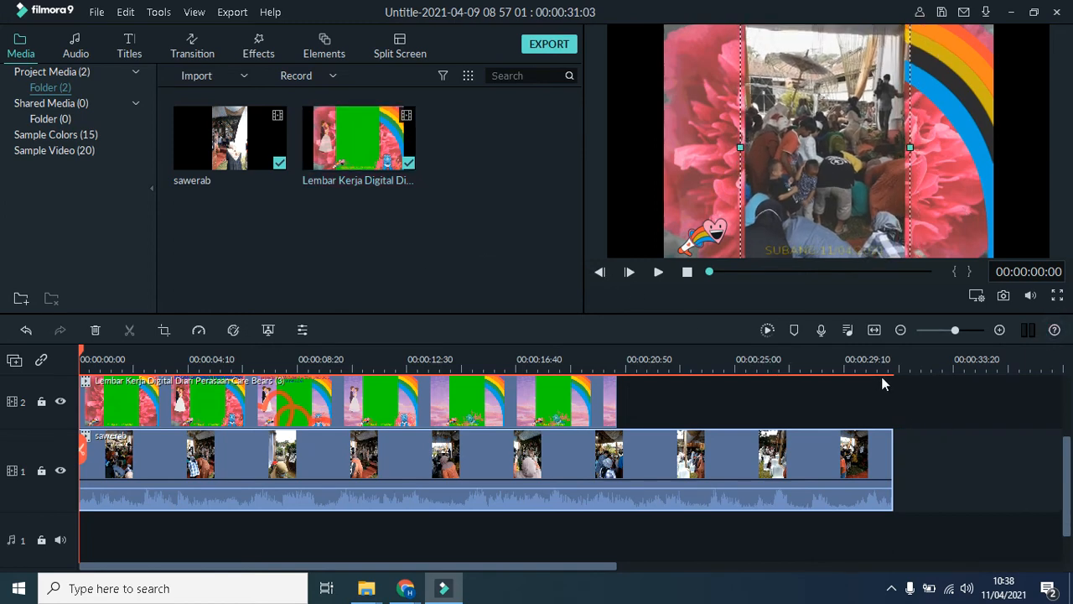
left_click(677, 402)
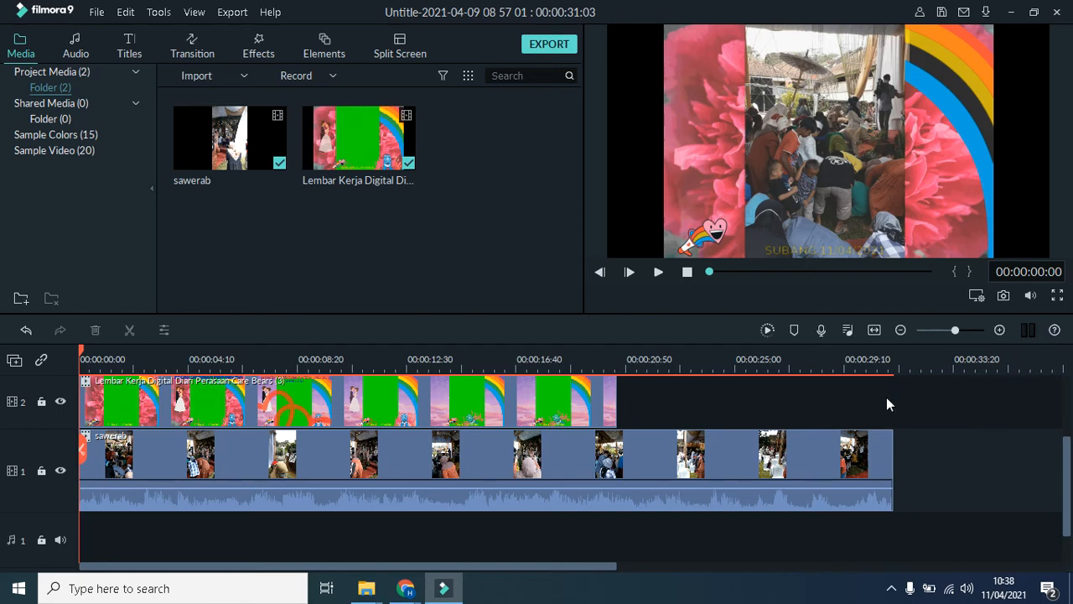
Step: Copy the GIF frame clip on track 2 and paste the duplicate into the timeline
left_click(94, 407)
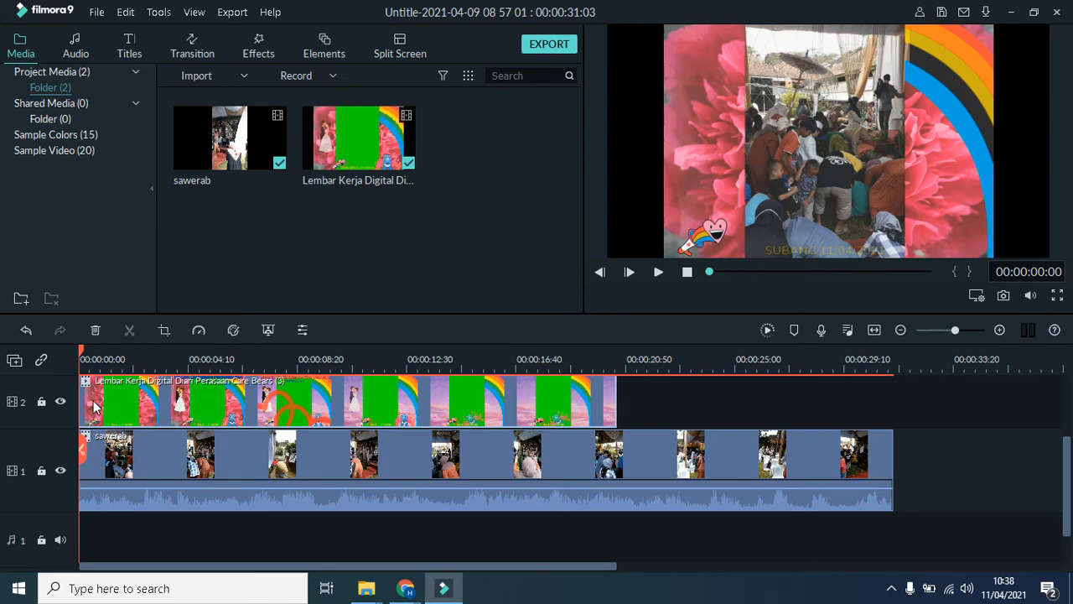
right_click(96, 407)
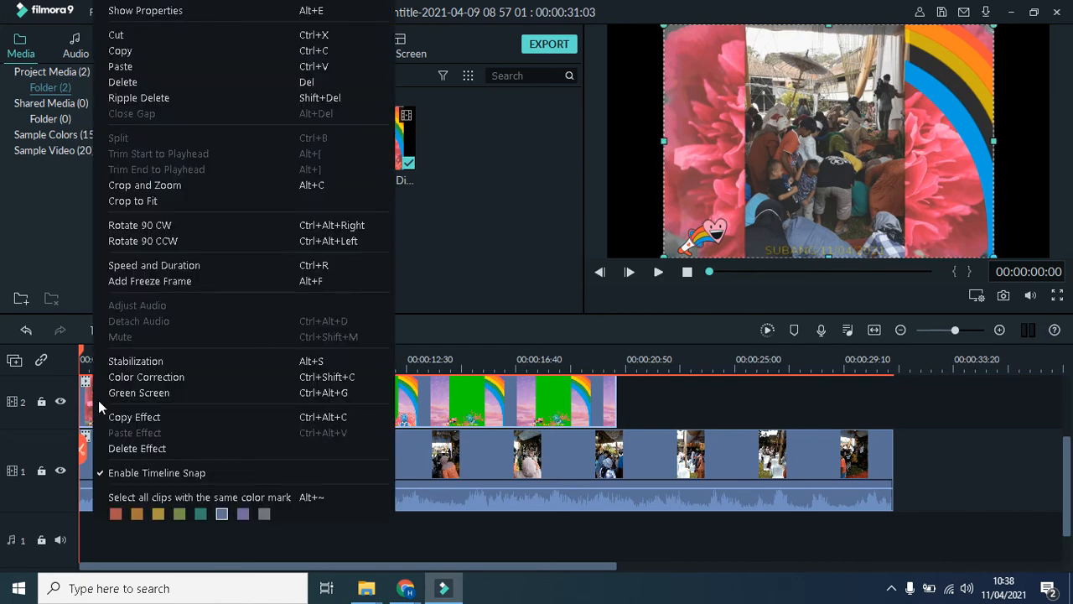
left_click(133, 50)
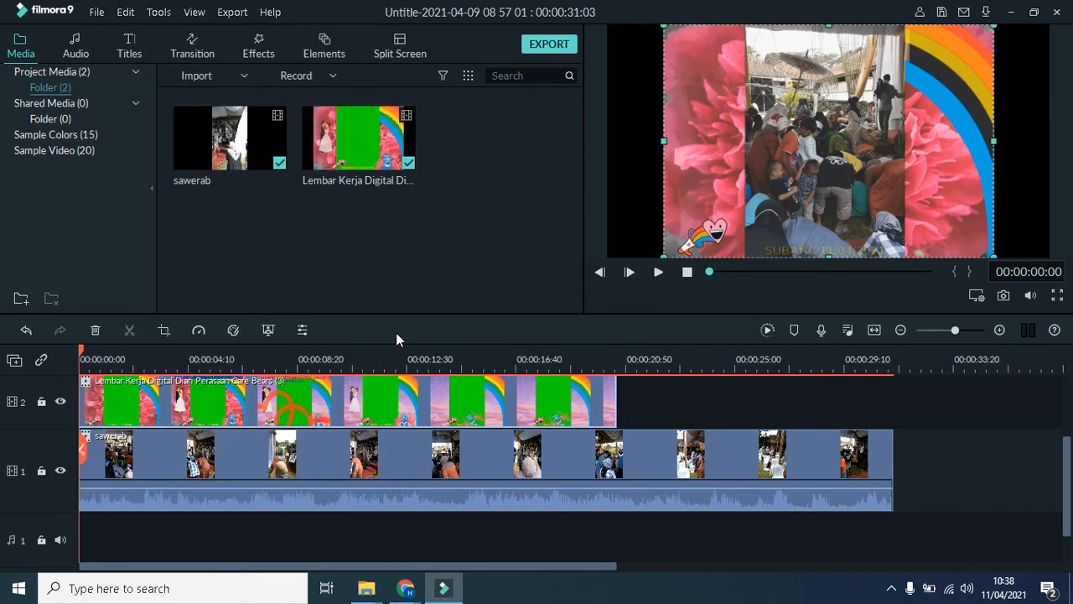
right_click(642, 392)
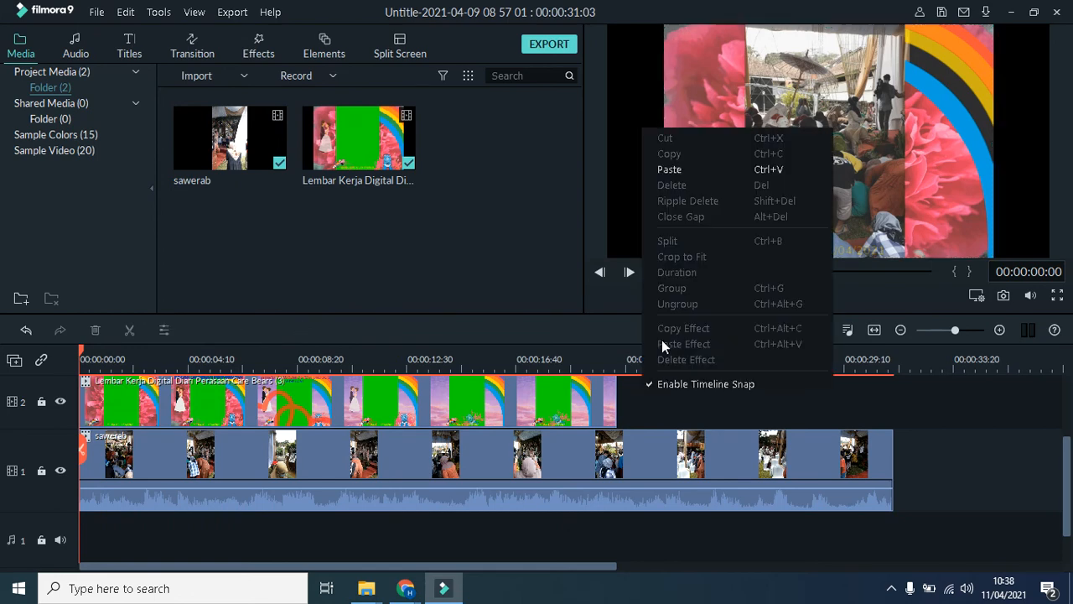
left_click(671, 168)
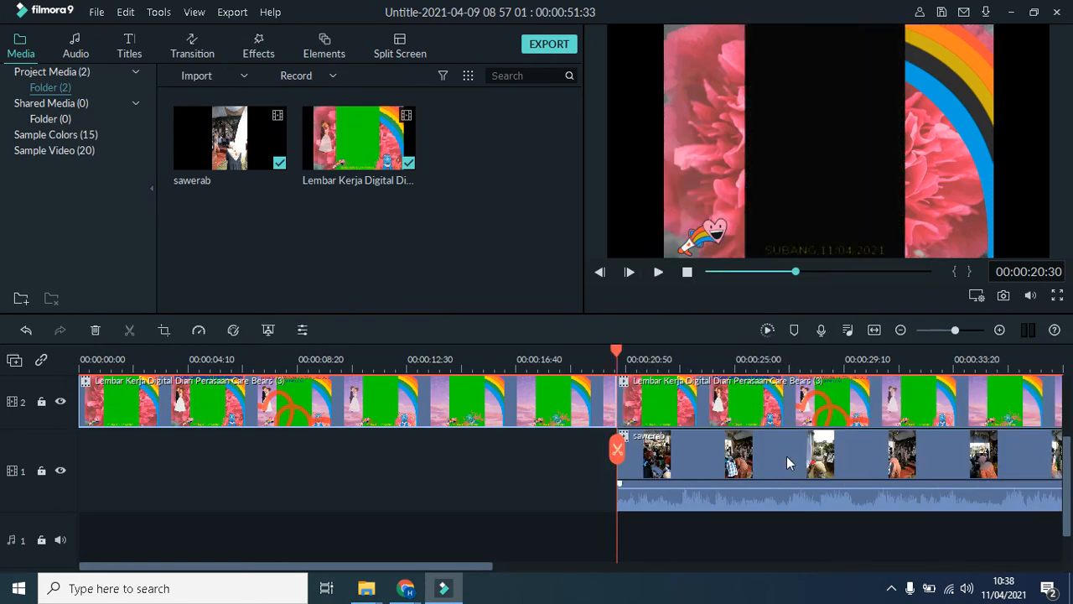
Step: Move the sawerab clip back to the start of track 1 and trim the second GIF frame clip to end with it
left_click_drag(701, 455, 10, 473)
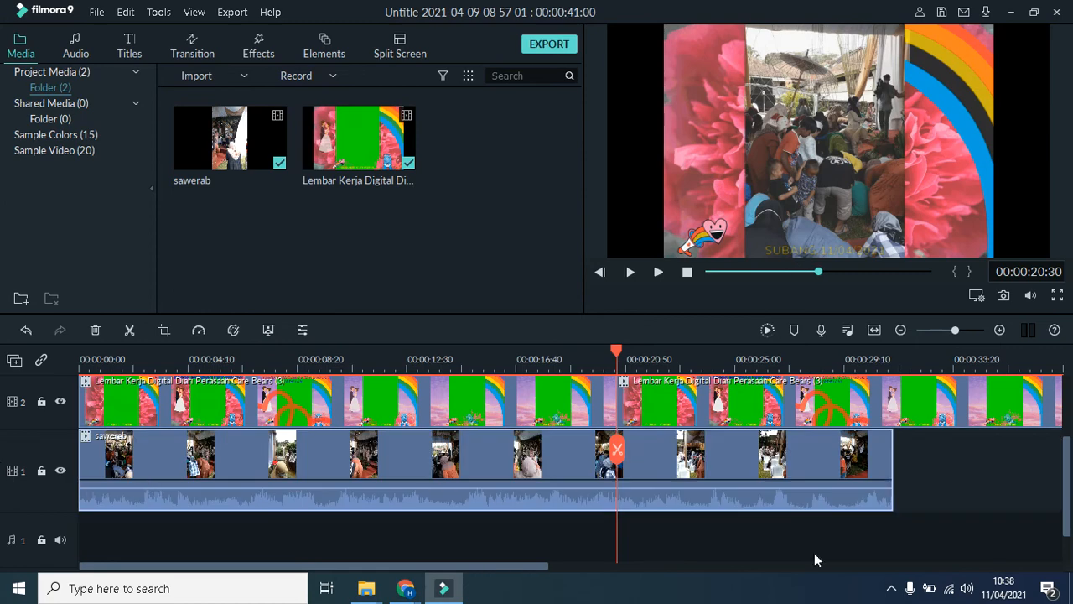
left_click_drag(535, 559, 614, 534)
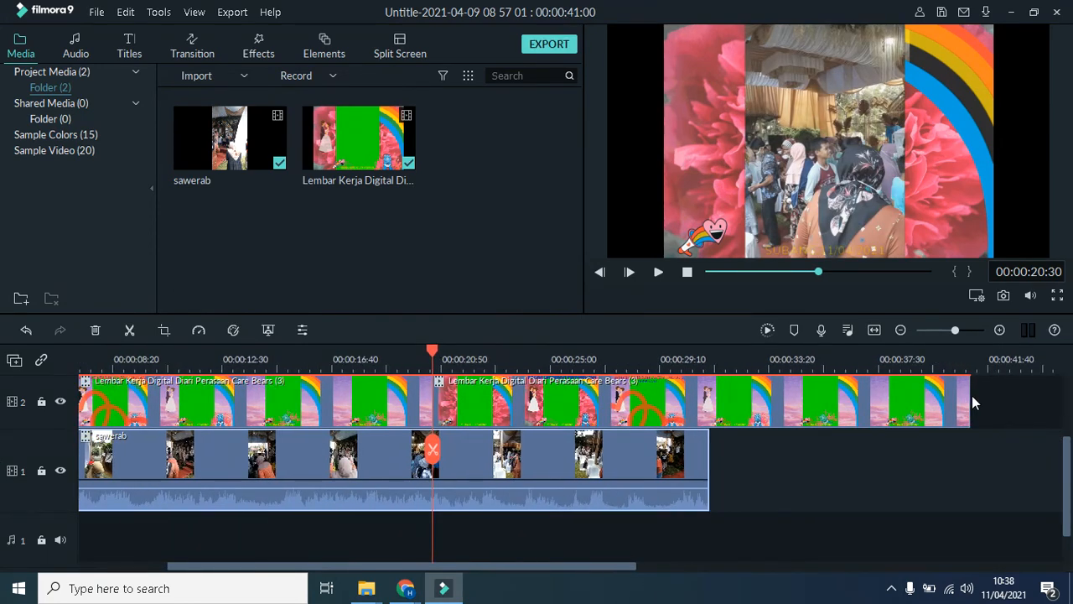
left_click_drag(963, 402, 710, 433)
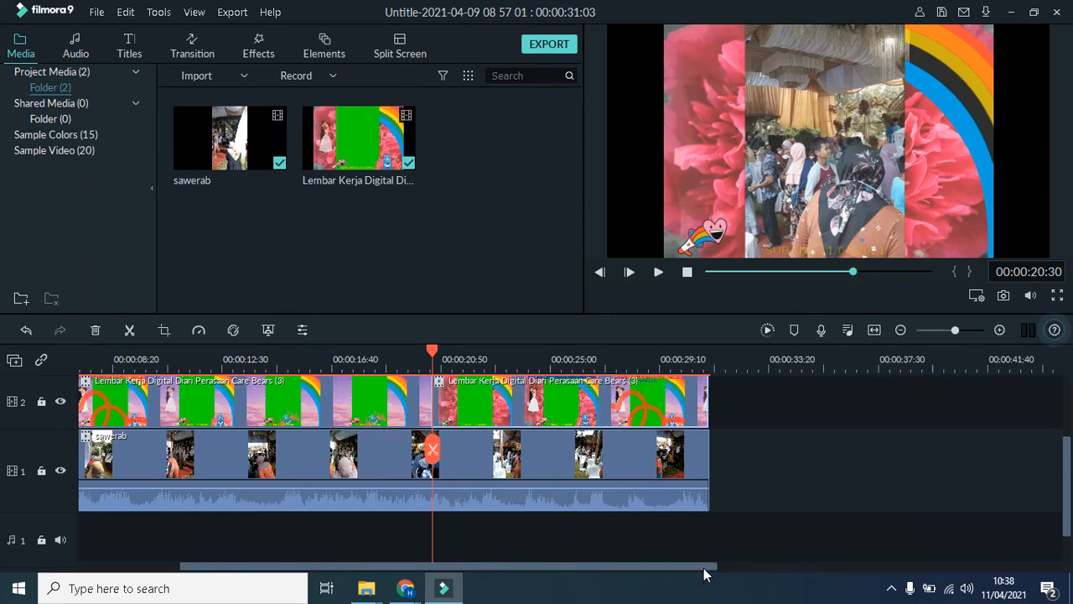
left_click_drag(704, 573, 542, 584)
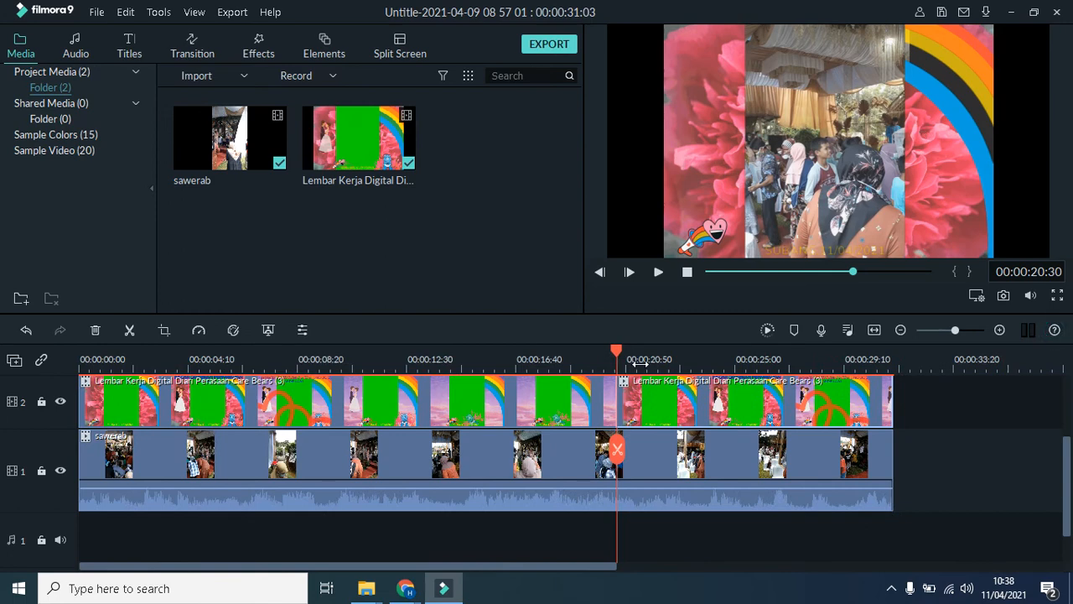
Step: Return the playhead to the start and stretch the first GIF frame clip sideways to fill the preview's full width
left_click(615, 358)
left_click_drag(616, 357, 80, 431)
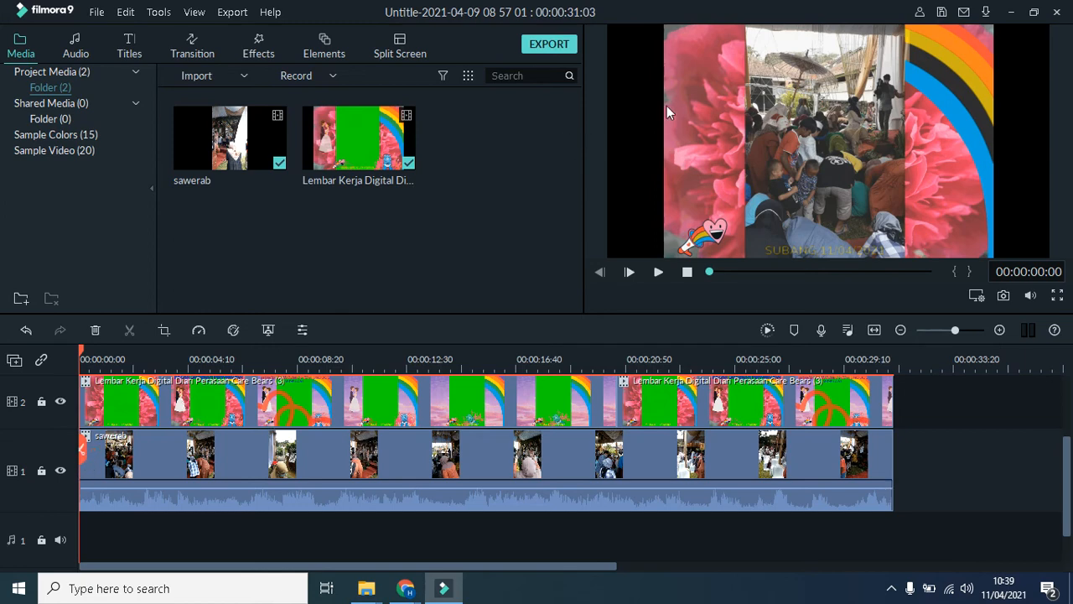
left_click(102, 403)
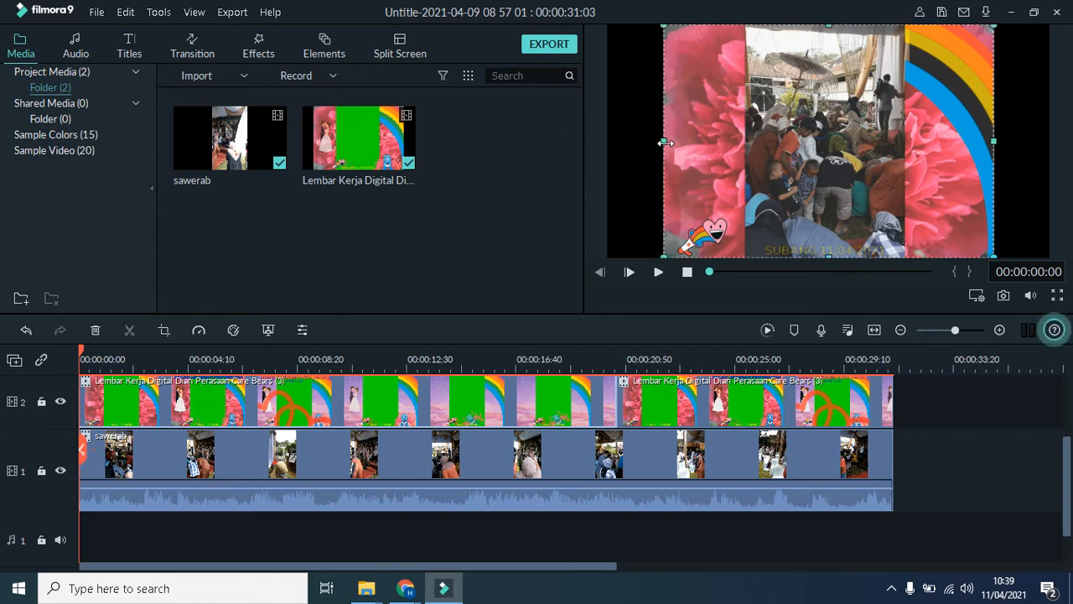
left_click_drag(665, 142, 613, 152)
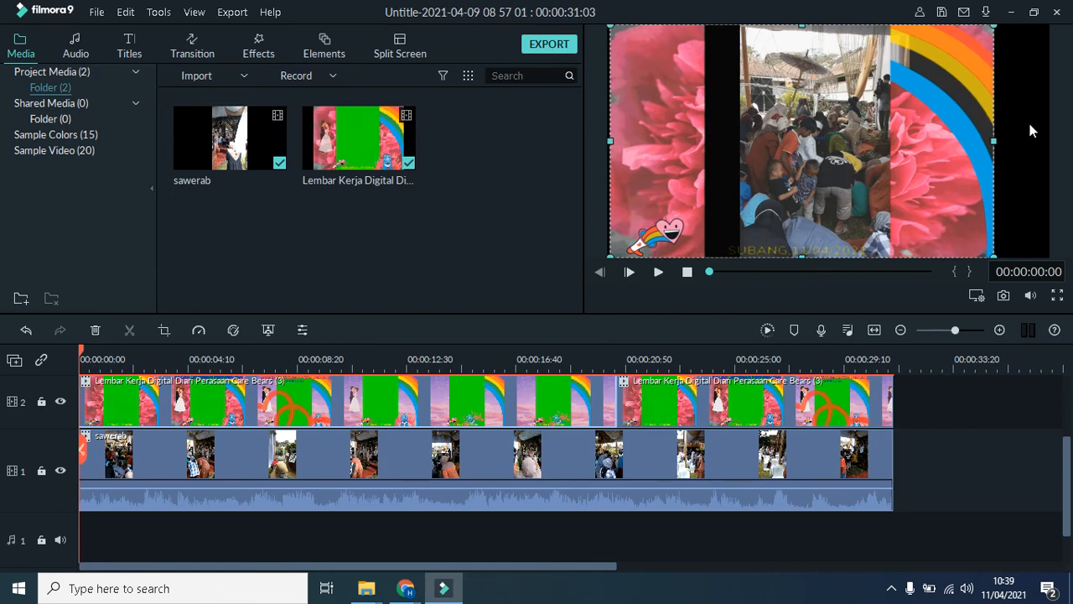
left_click_drag(997, 141, 1050, 137)
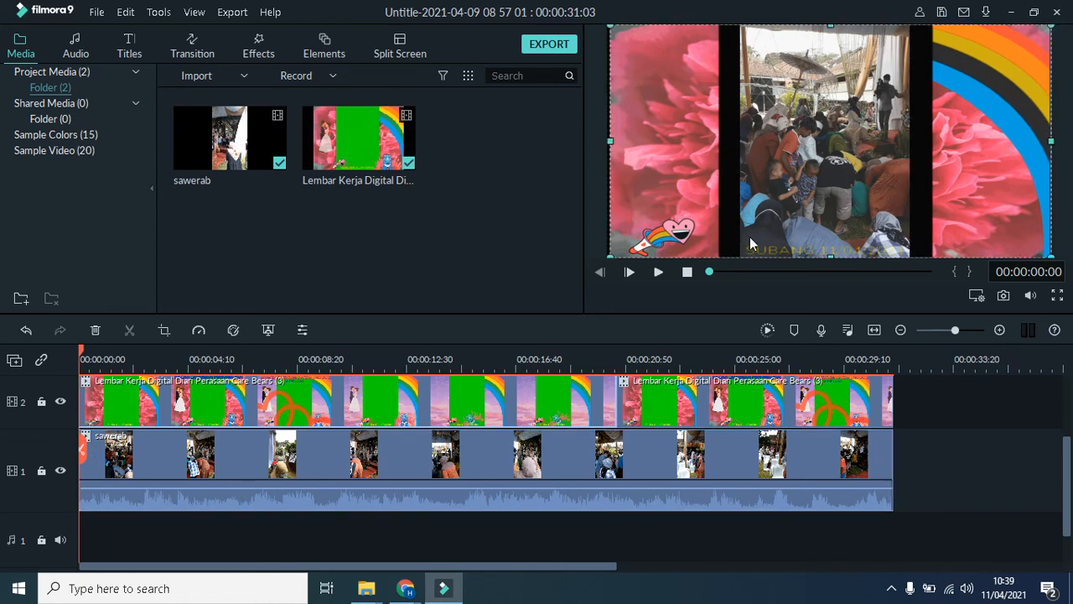
Step: Widen the sawerab video on both sides in the preview until it fills the widened frame opening
left_click(97, 451)
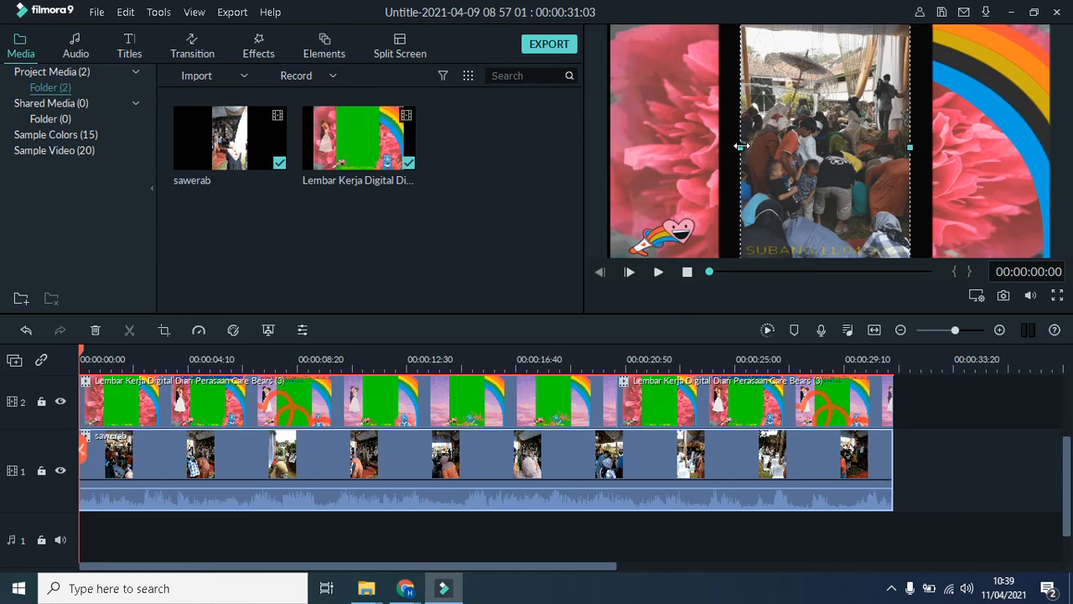
left_click_drag(730, 147, 715, 147)
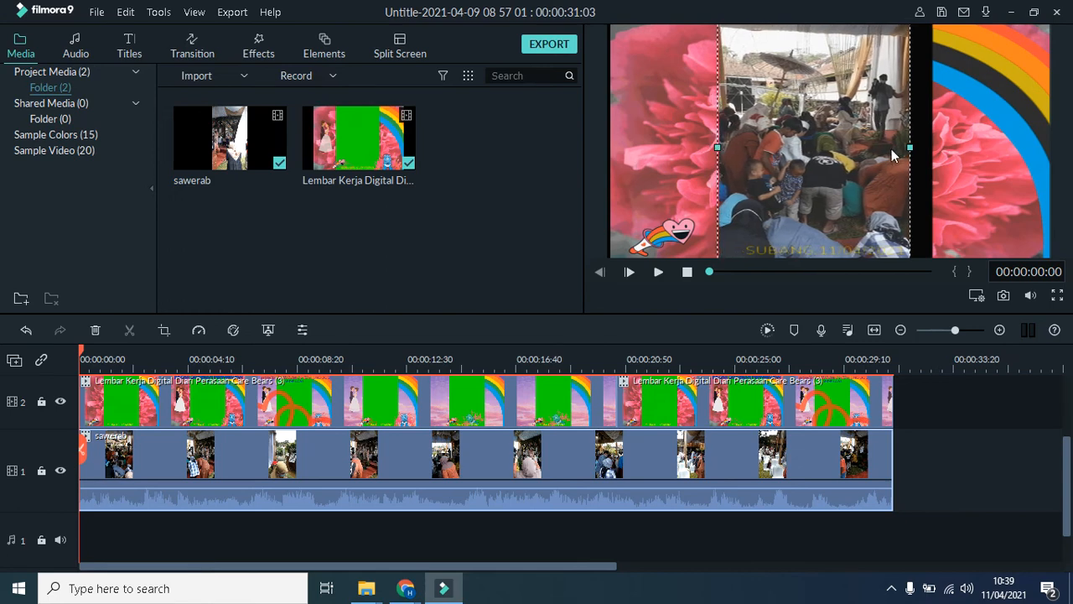
left_click_drag(911, 147, 936, 147)
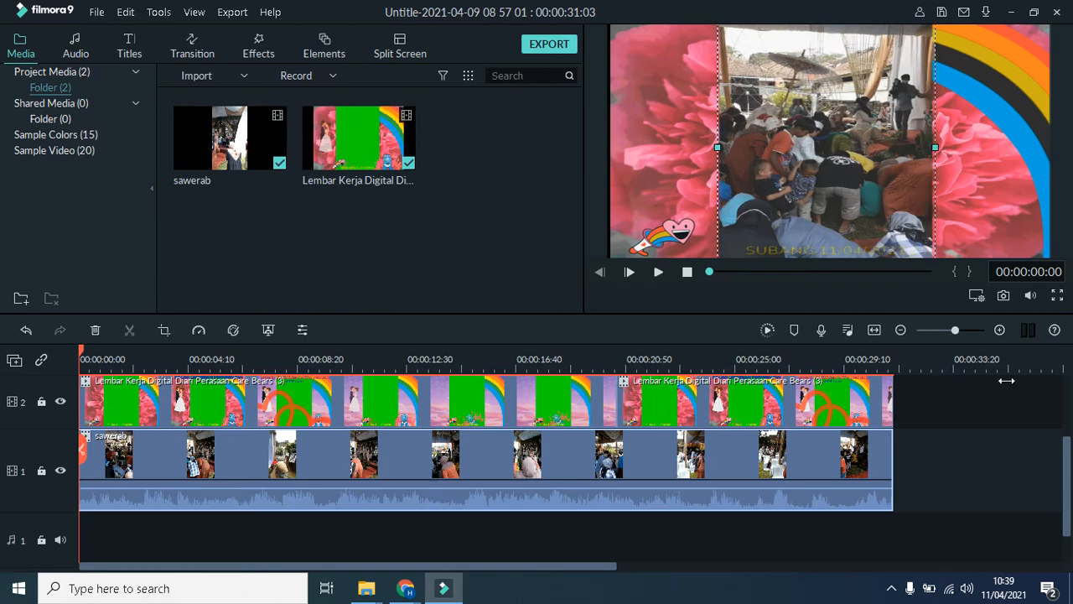
Step: Play back the combined frame and sawerab video to check the result, replay part of it, and return to the start
left_click_drag(1069, 453, 1069, 373)
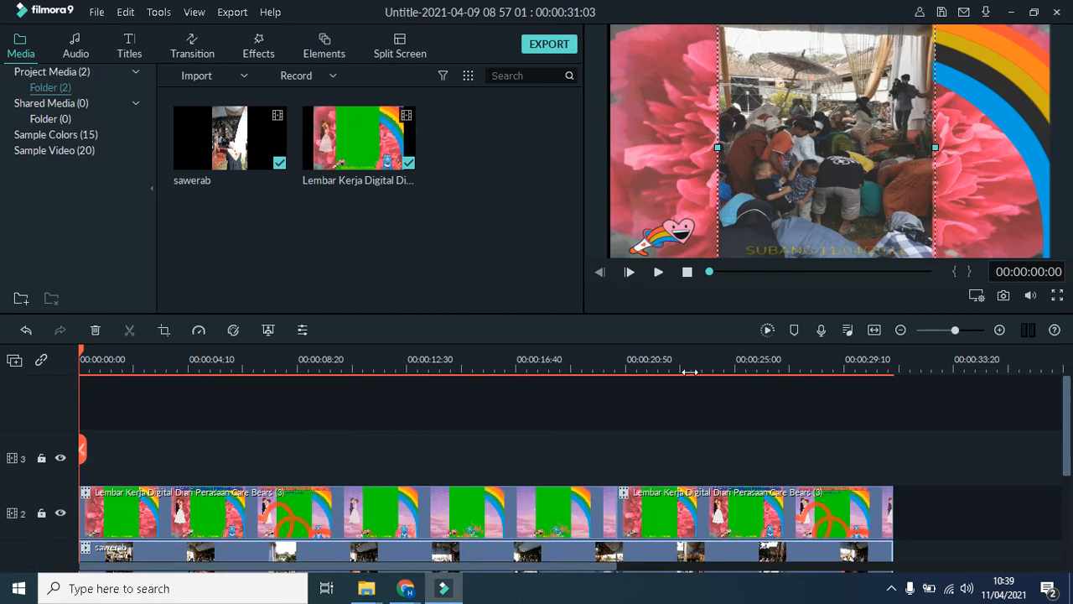
left_click(657, 274)
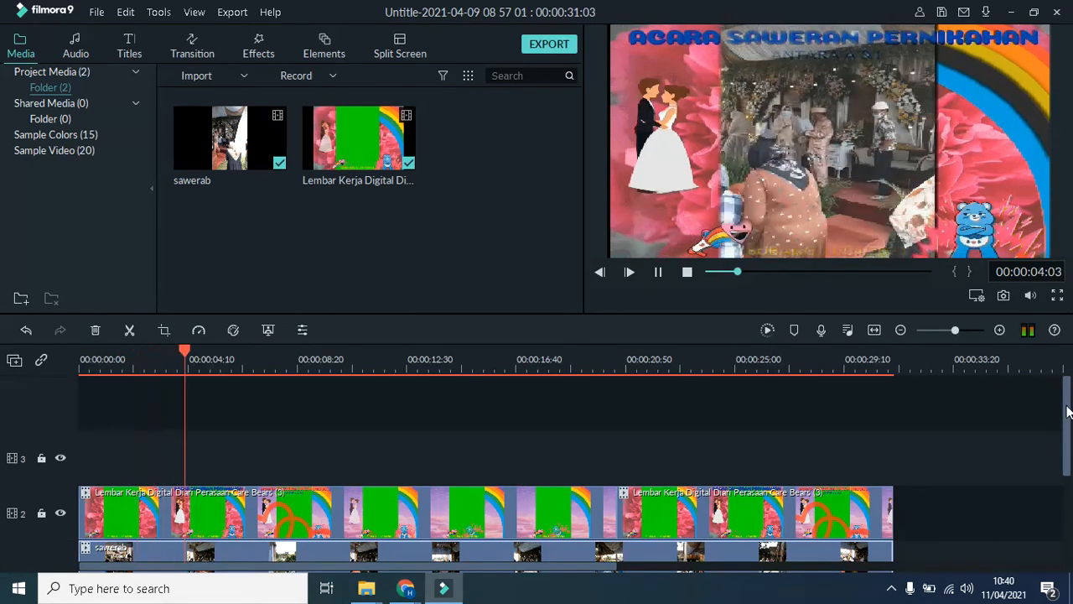
left_click_drag(1066, 412, 1065, 426)
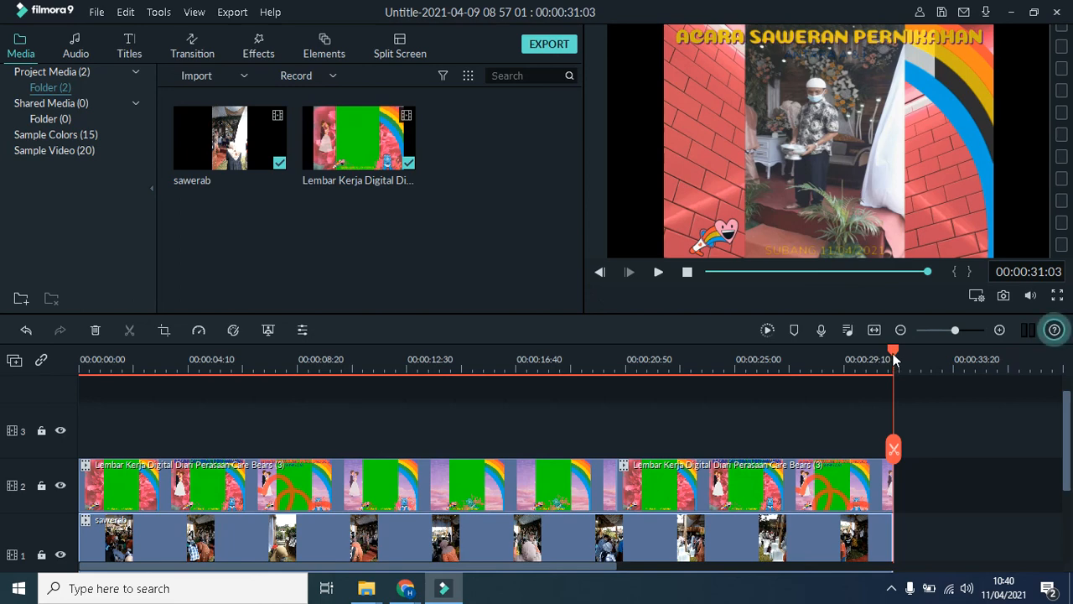
left_click_drag(894, 359, 316, 359)
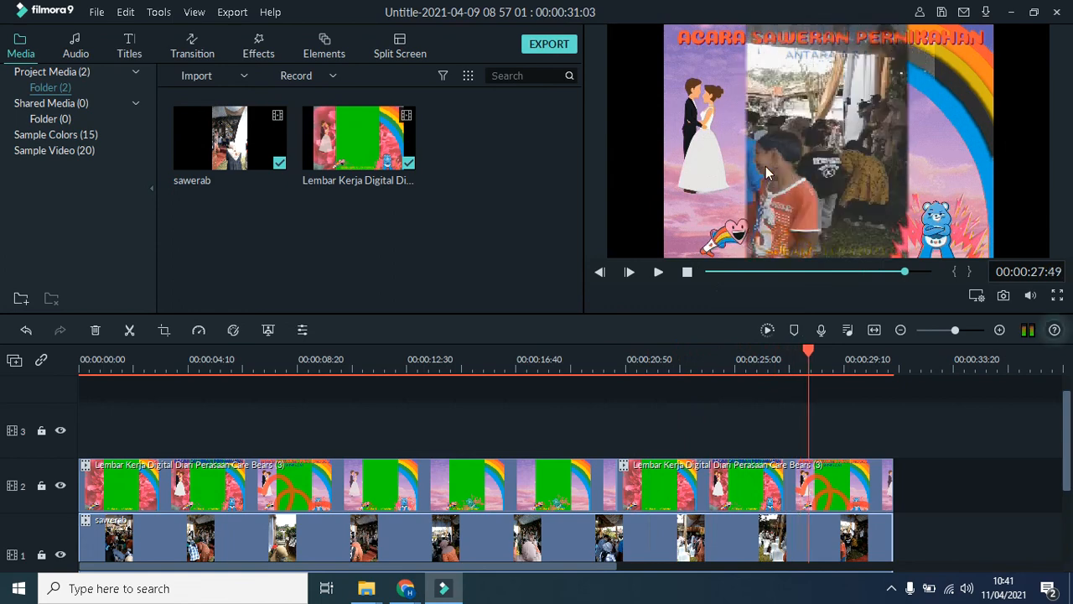
left_click(687, 273)
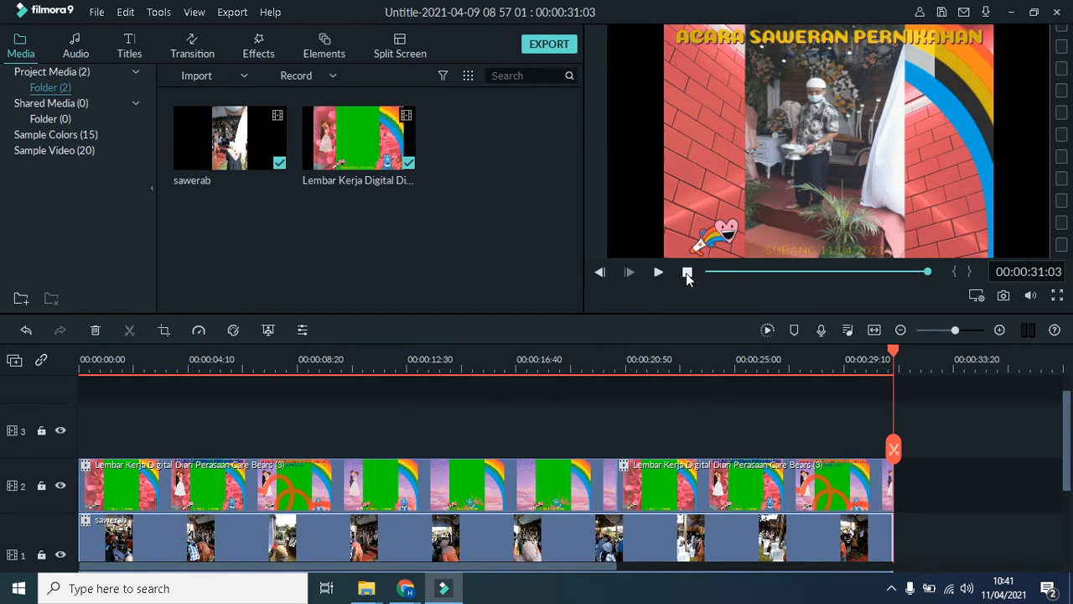
left_click(687, 273)
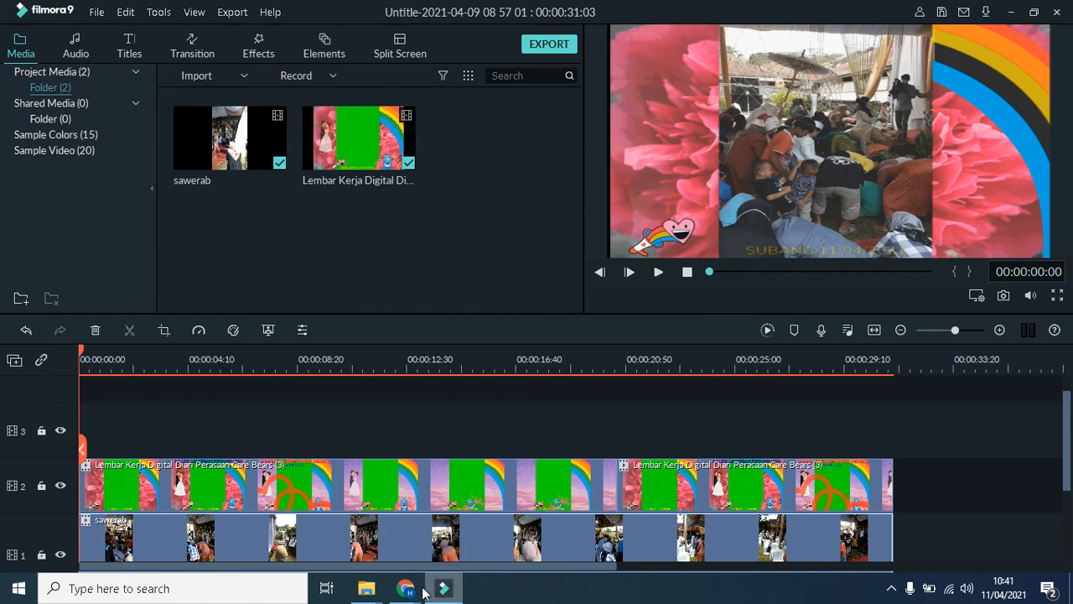
Step: Switch to the Canva wedding frame design in Chrome
mouse_move(406, 588)
left_click(364, 514)
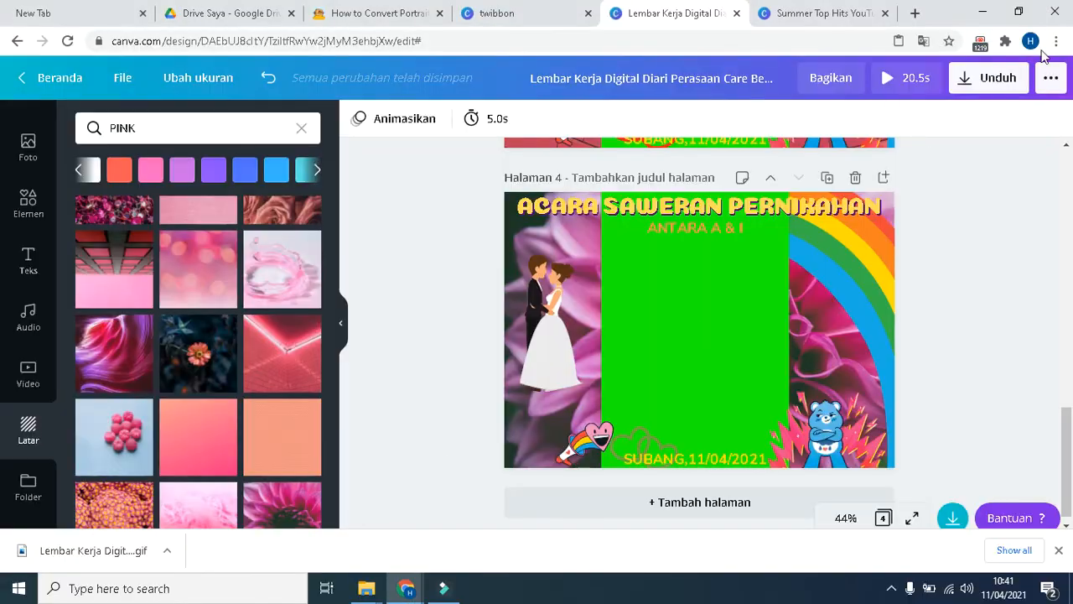